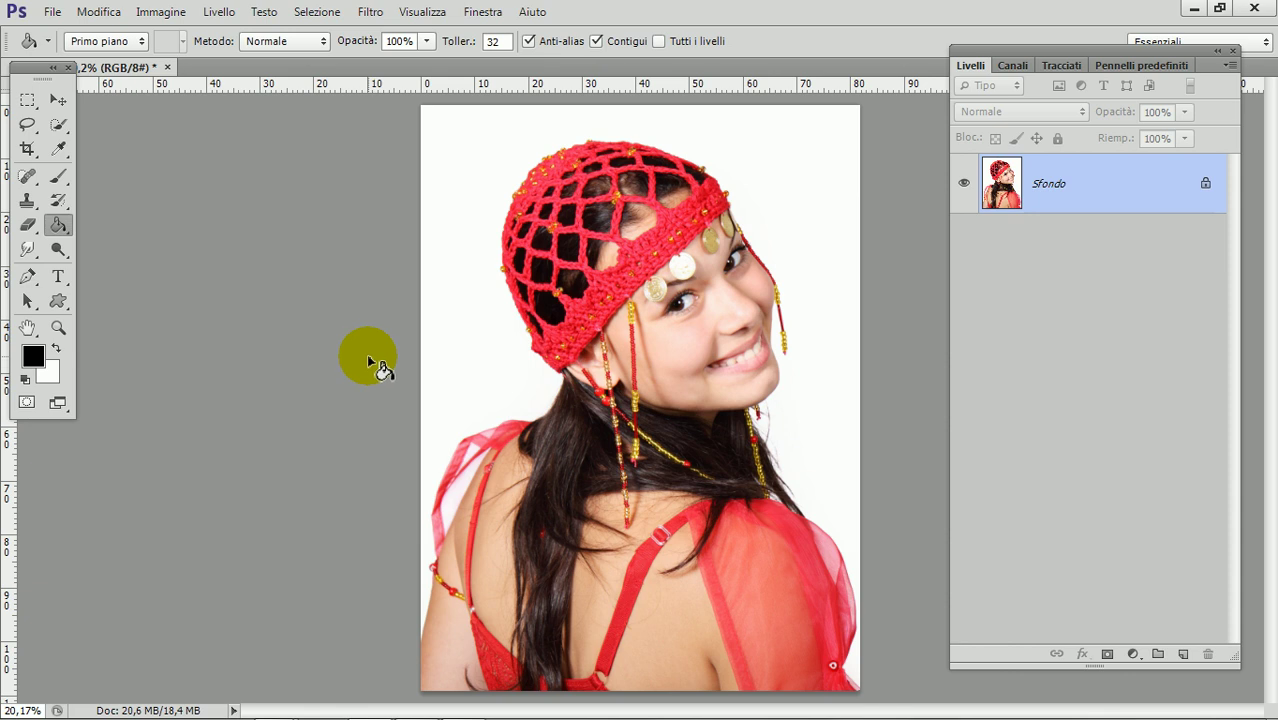
Activate the Crop tool with a square 1x1 ratio framing the portrait
{"action": "left_click", "coordinate": [24, 150]}
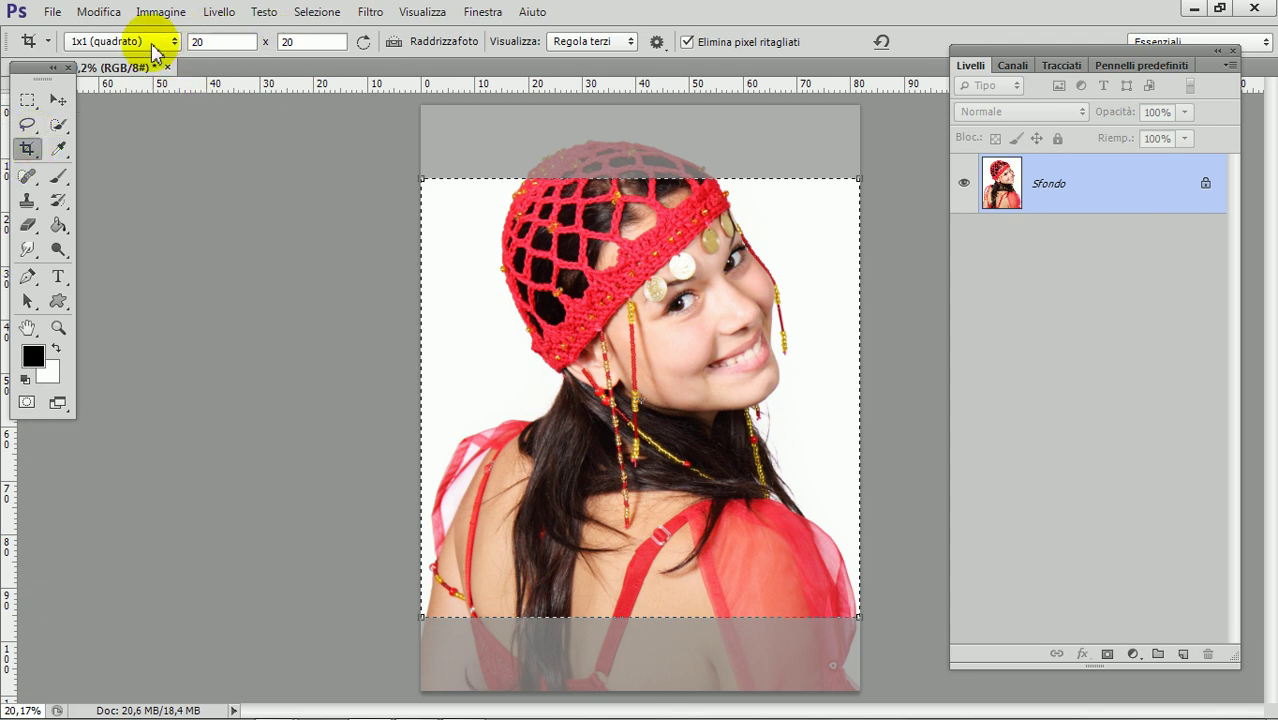
Shift the square crop box upward to include the girl's cap and face, then apply it
{"action": "left_click", "coordinate": [312, 42]}
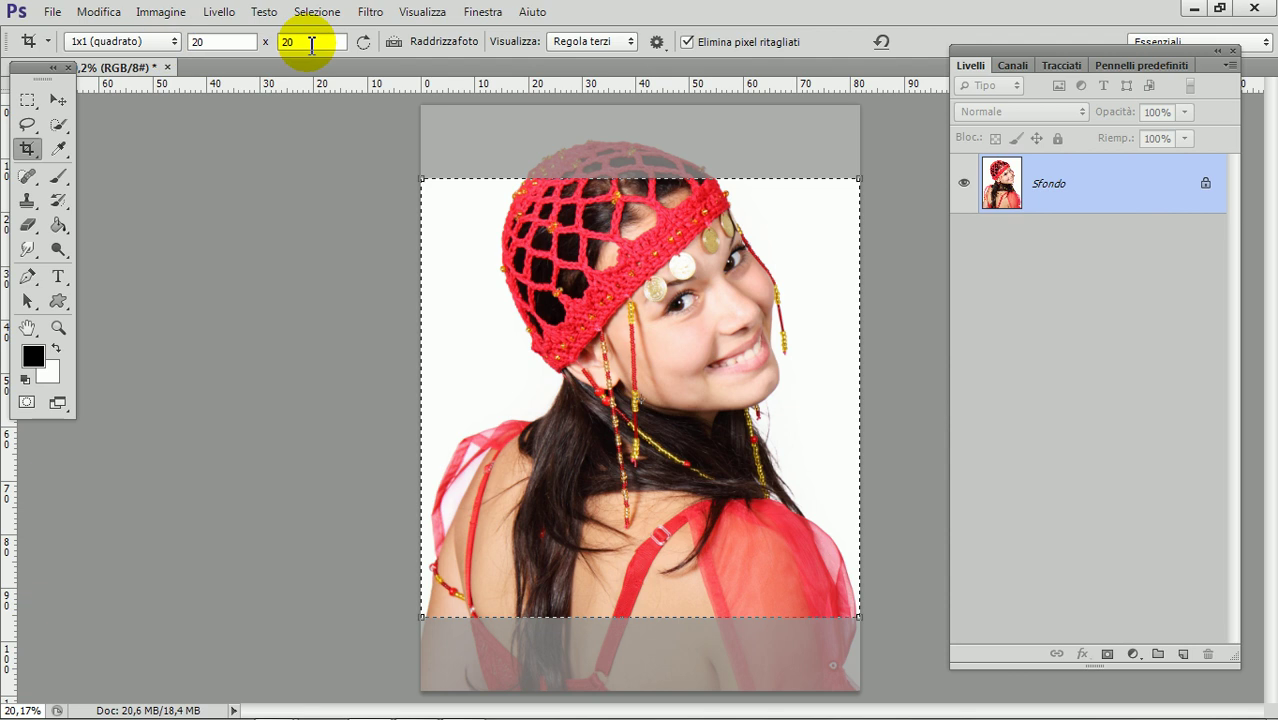
{"action": "left_click", "coordinate": [477, 348]}
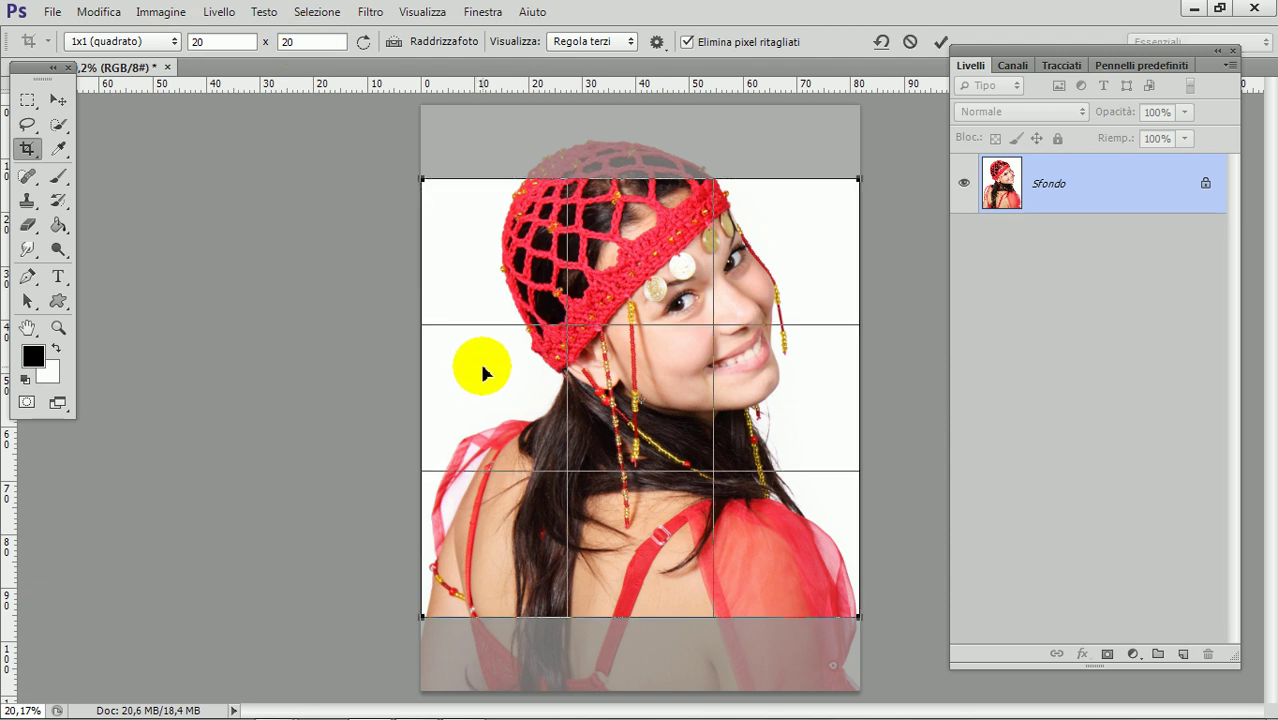
{"action": "left_click_drag", "start_coordinate": [480, 358], "coordinate": [482, 322]}
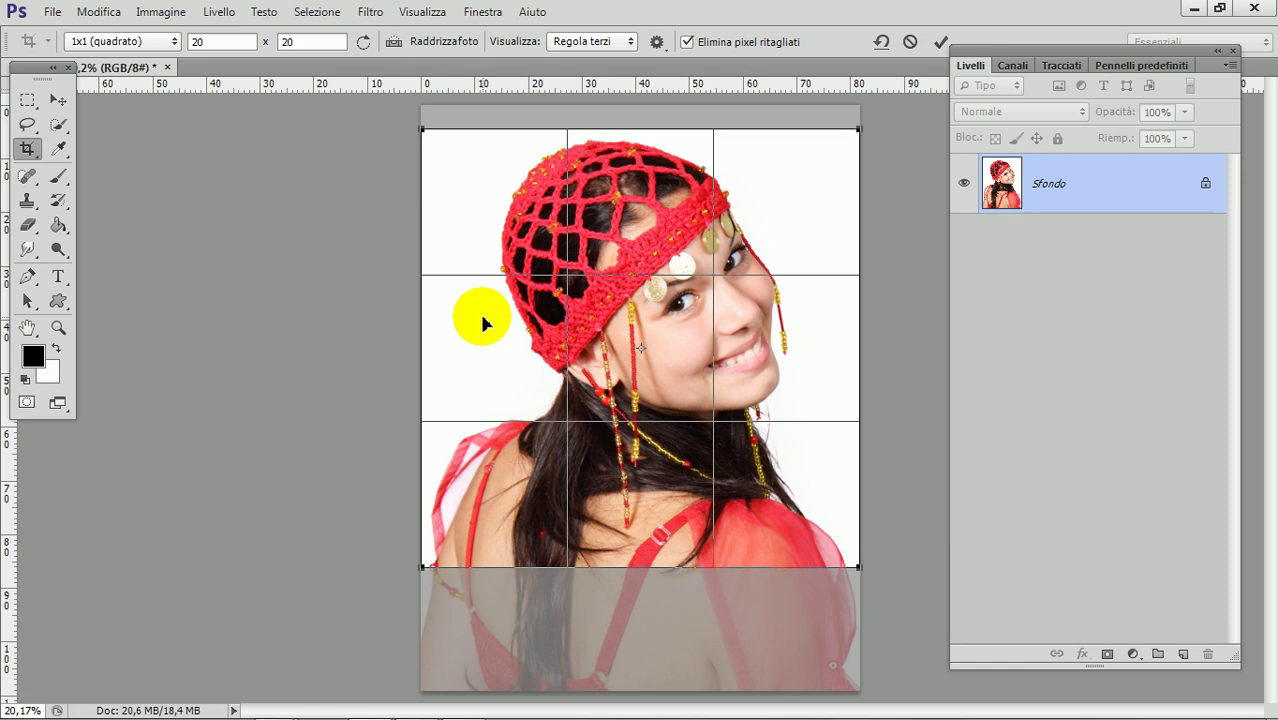
{"action": "key", "text": "Return"}
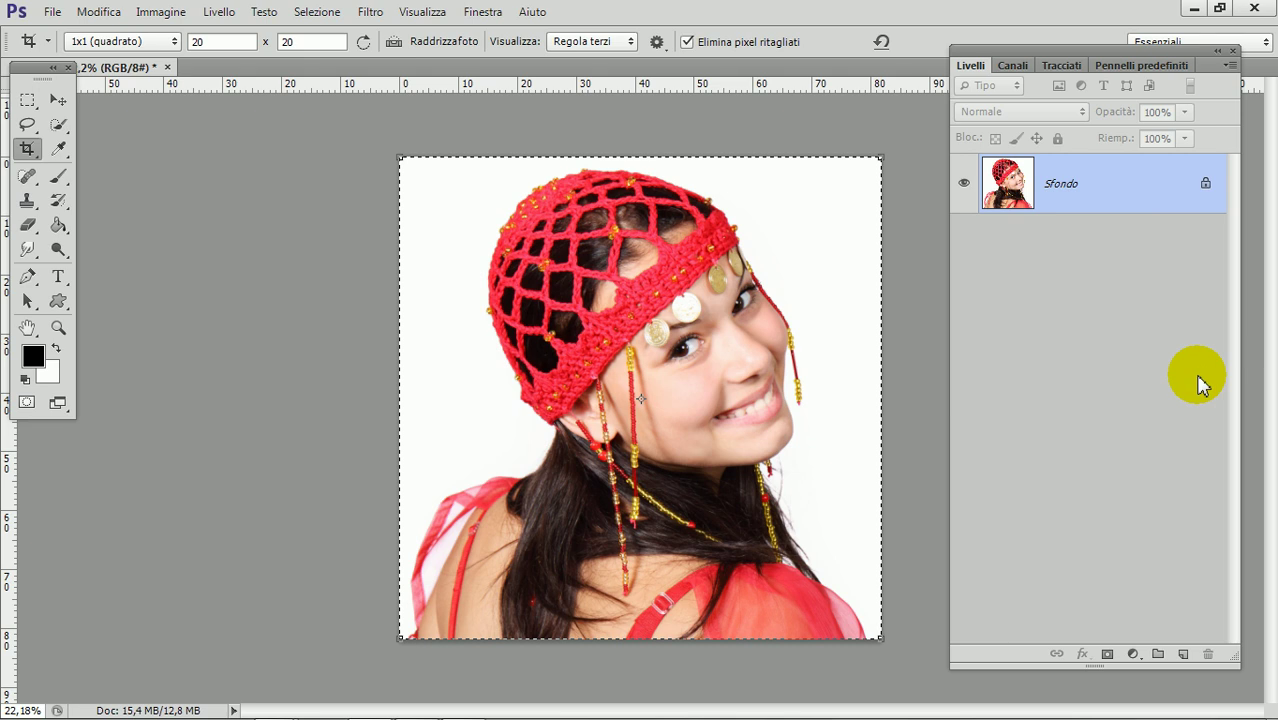
Add empty layer Livello 1 and set the foreground colour to pale cream #fcefc6
{"action": "left_click", "coordinate": [1185, 655]}
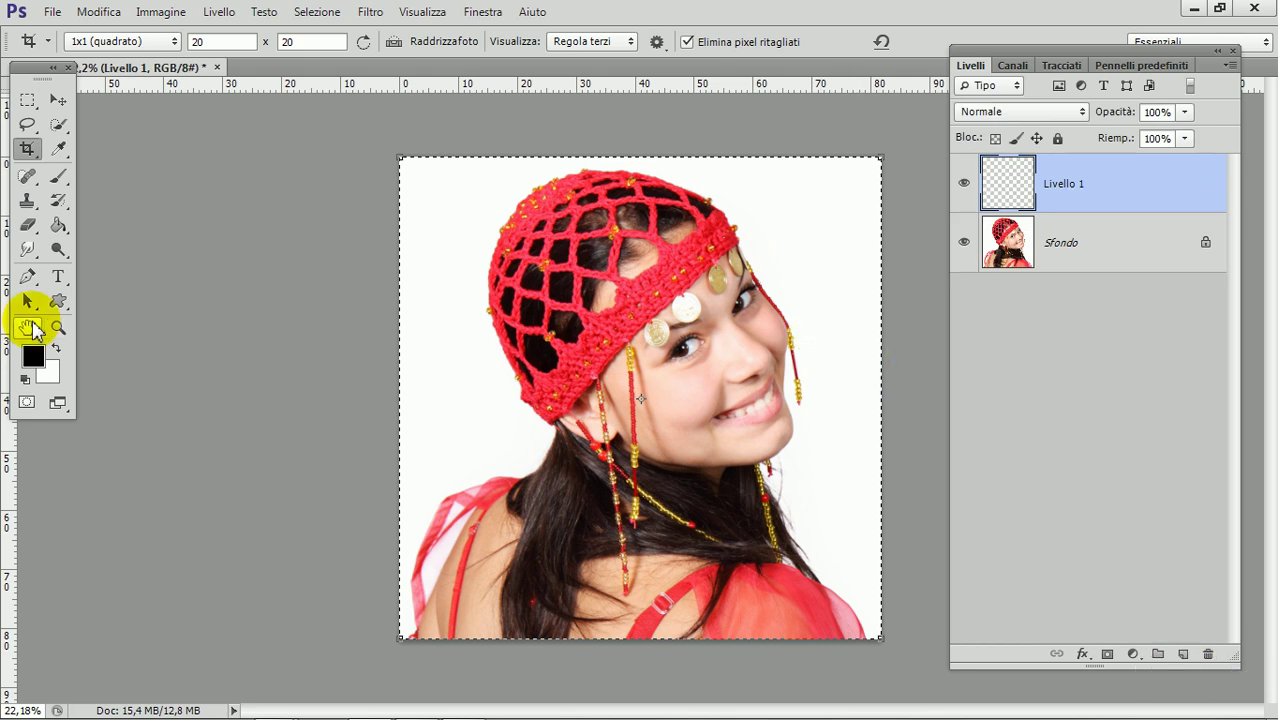
{"action": "left_click", "coordinate": [33, 355]}
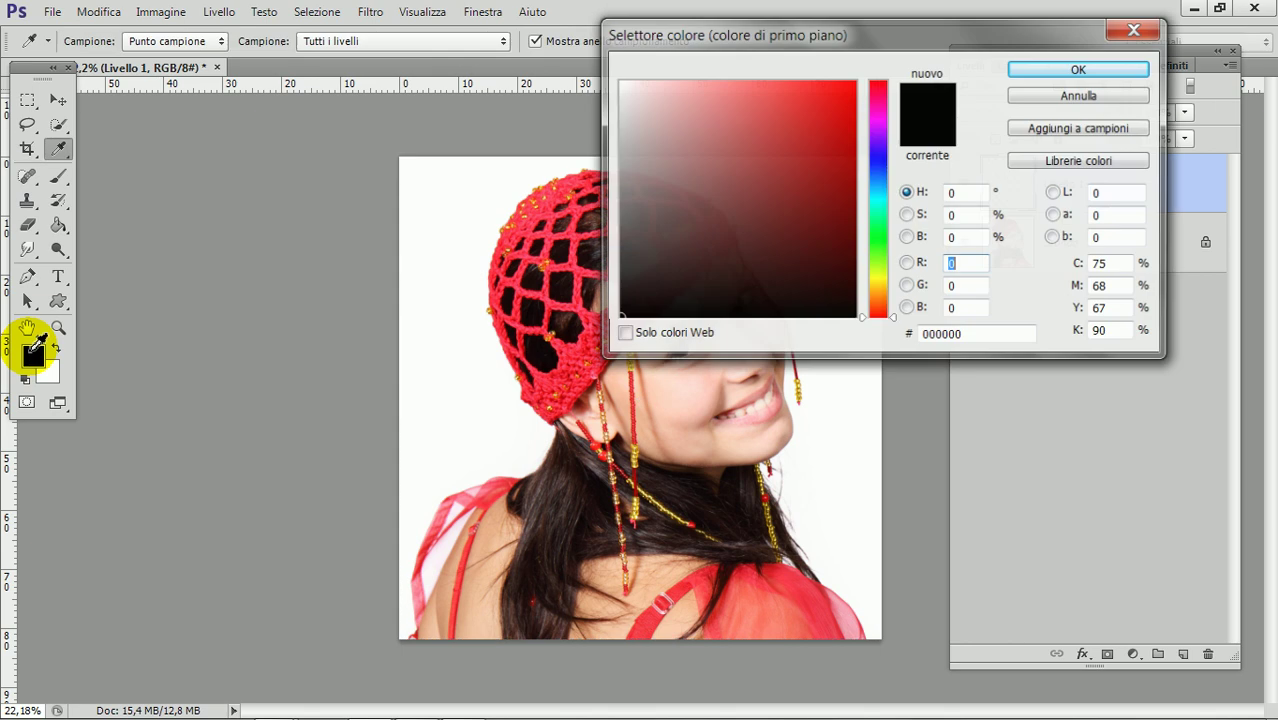
{"action": "left_click", "coordinate": [879, 285]}
{"action": "left_click_drag", "start_coordinate": [881, 292], "coordinate": [877, 297]}
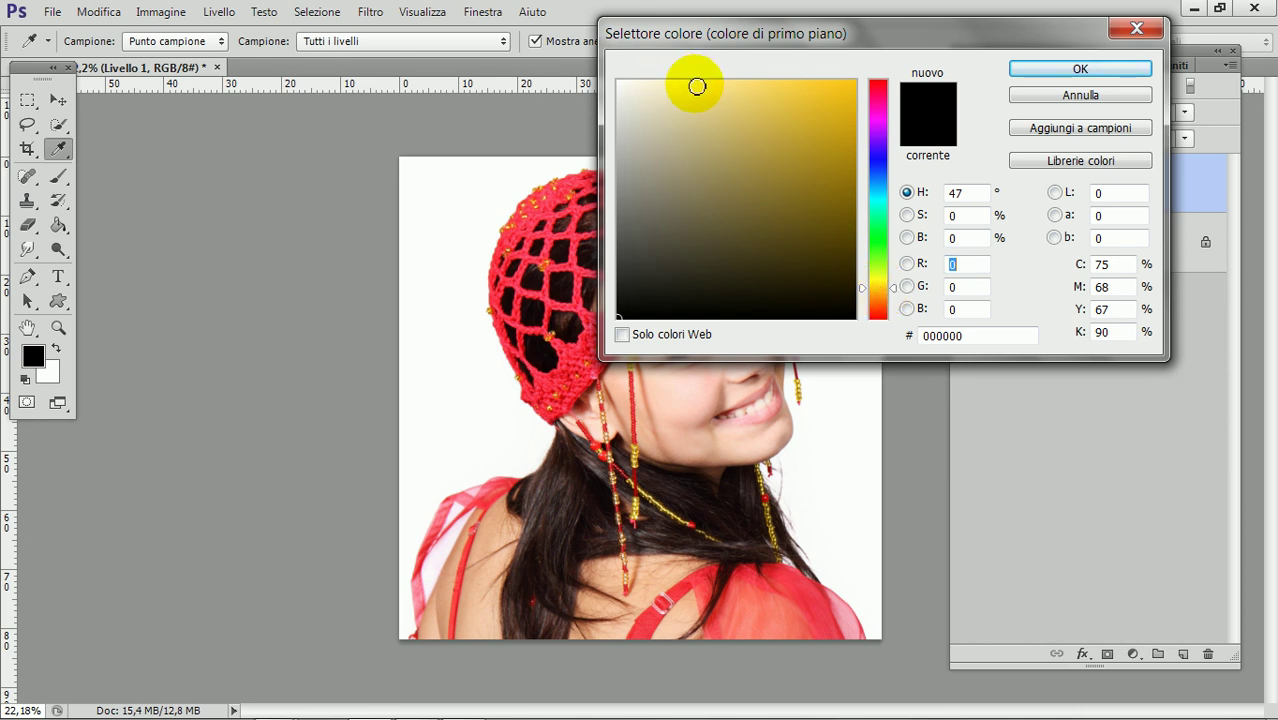
{"action": "left_click", "coordinate": [692, 86]}
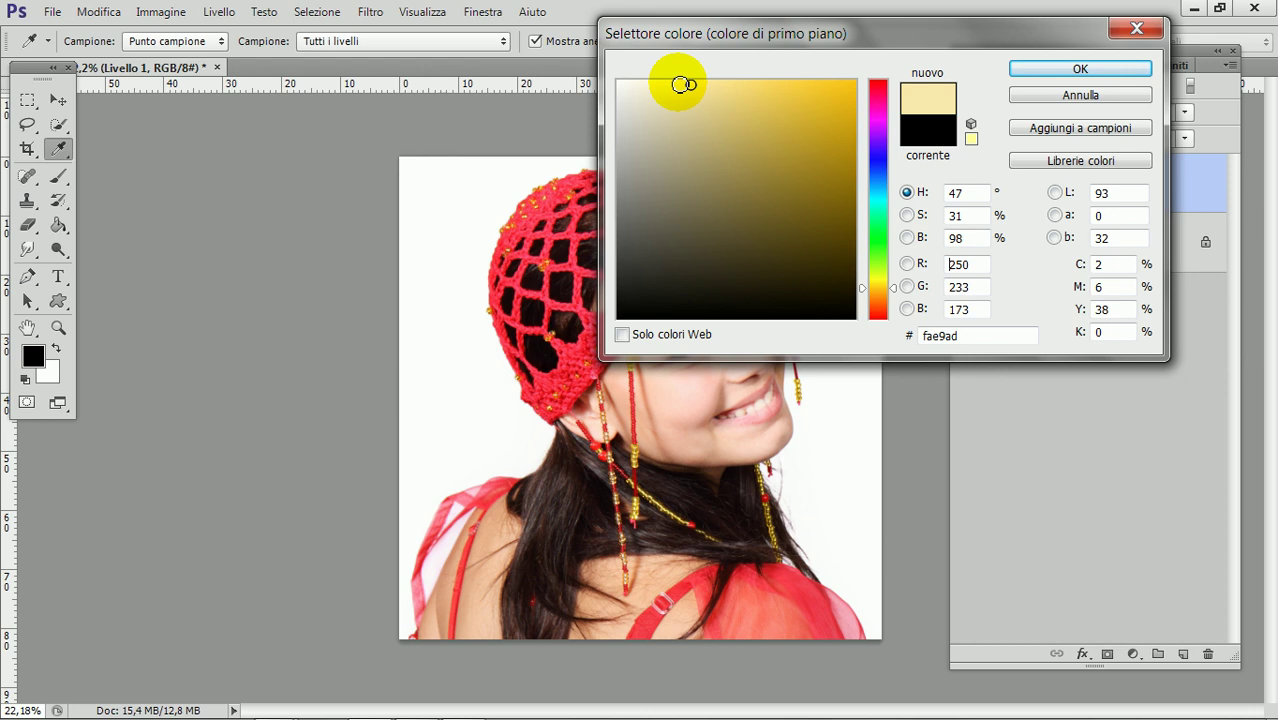
{"action": "left_click", "coordinate": [678, 84]}
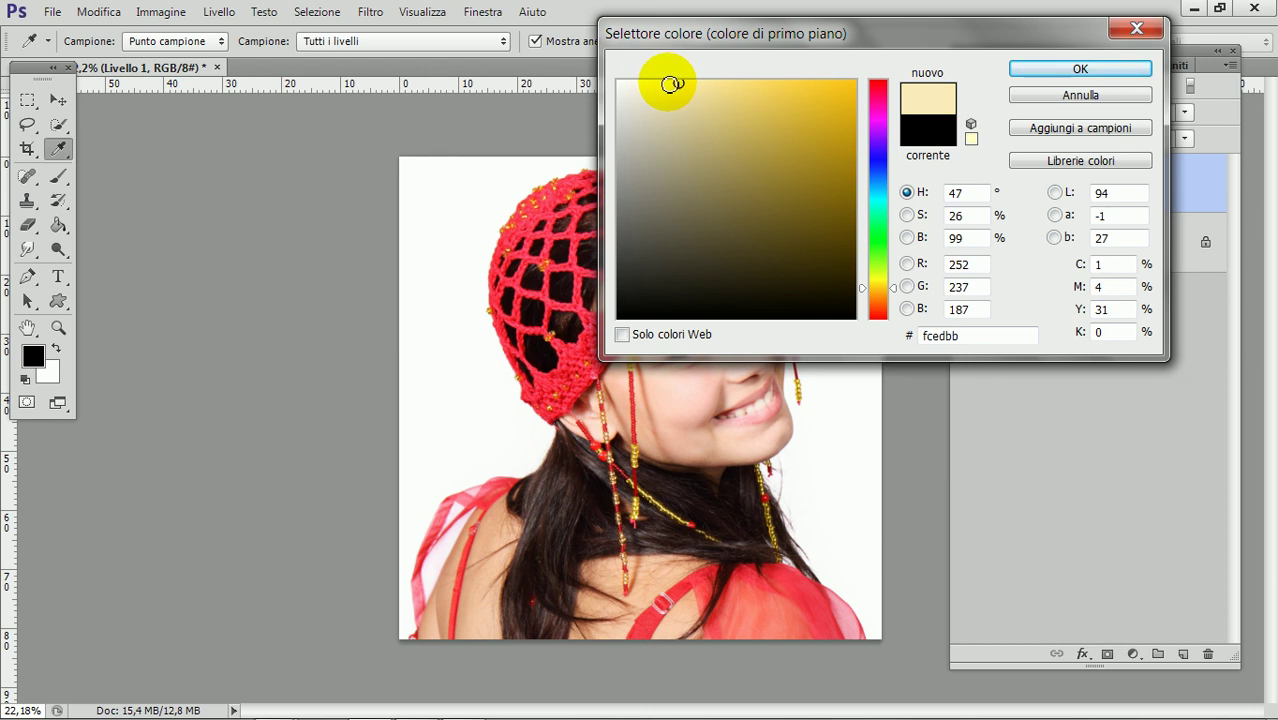
{"action": "left_click", "coordinate": [668, 83]}
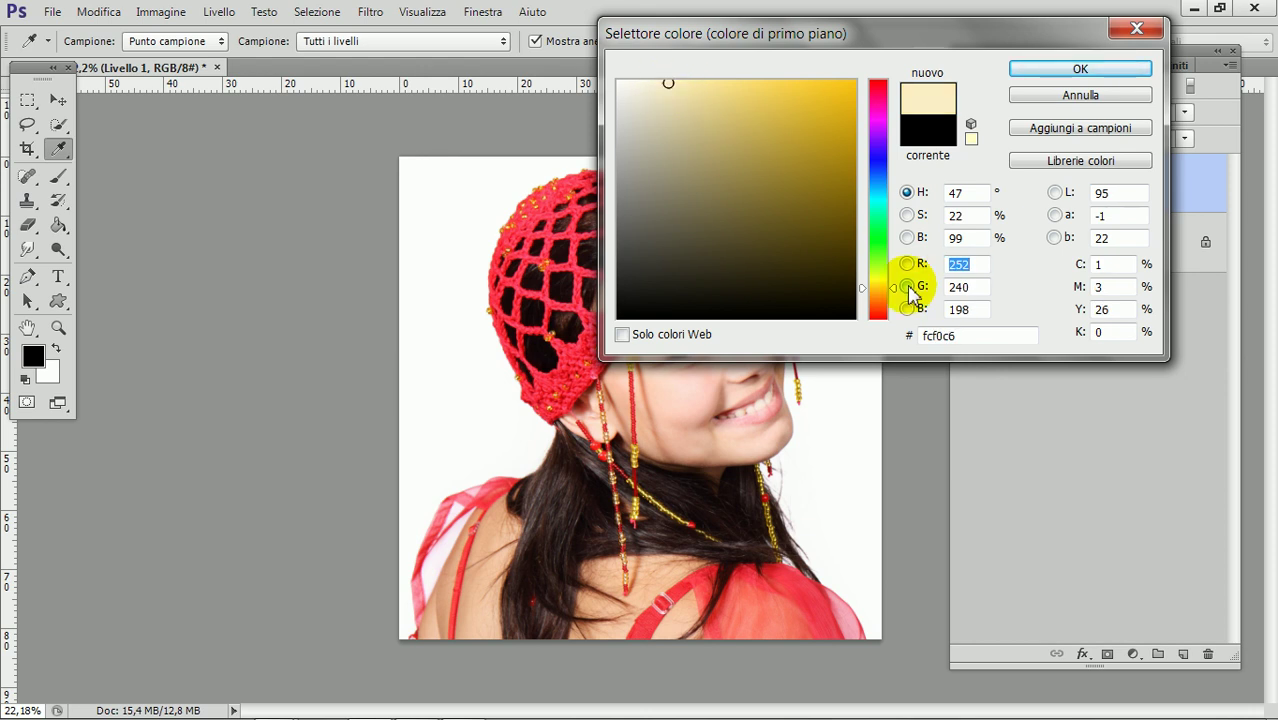
{"action": "left_click", "coordinate": [891, 290]}
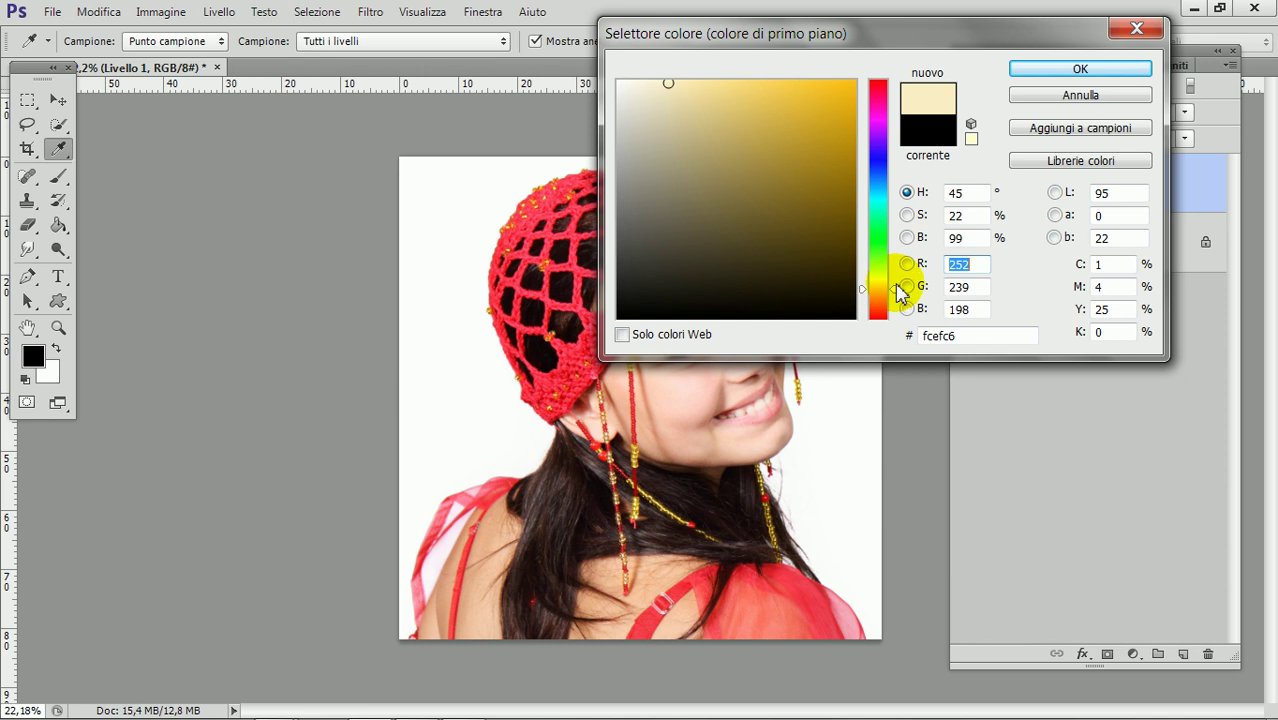
{"action": "left_click", "coordinate": [1070, 70]}
{"action": "key", "text": "c"}
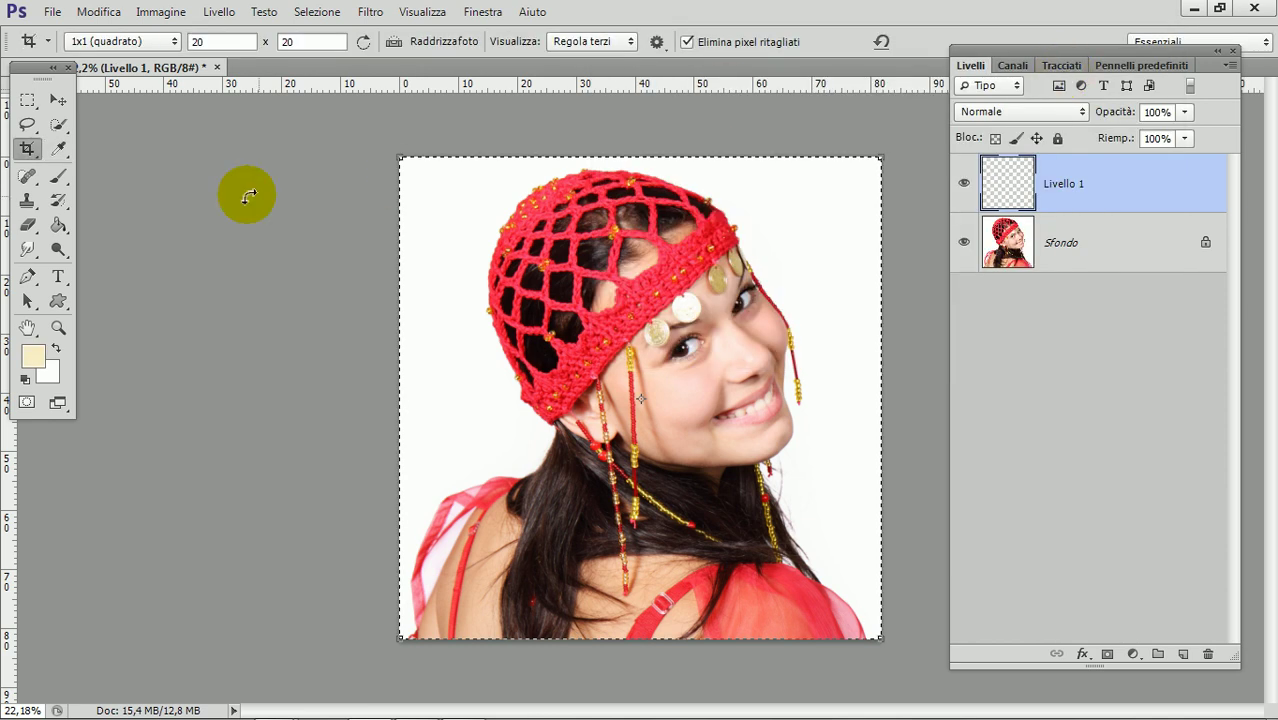
Fill Livello 1 with the cream colour and set its blend mode to Moltiplica
{"action": "left_click", "coordinate": [58, 225]}
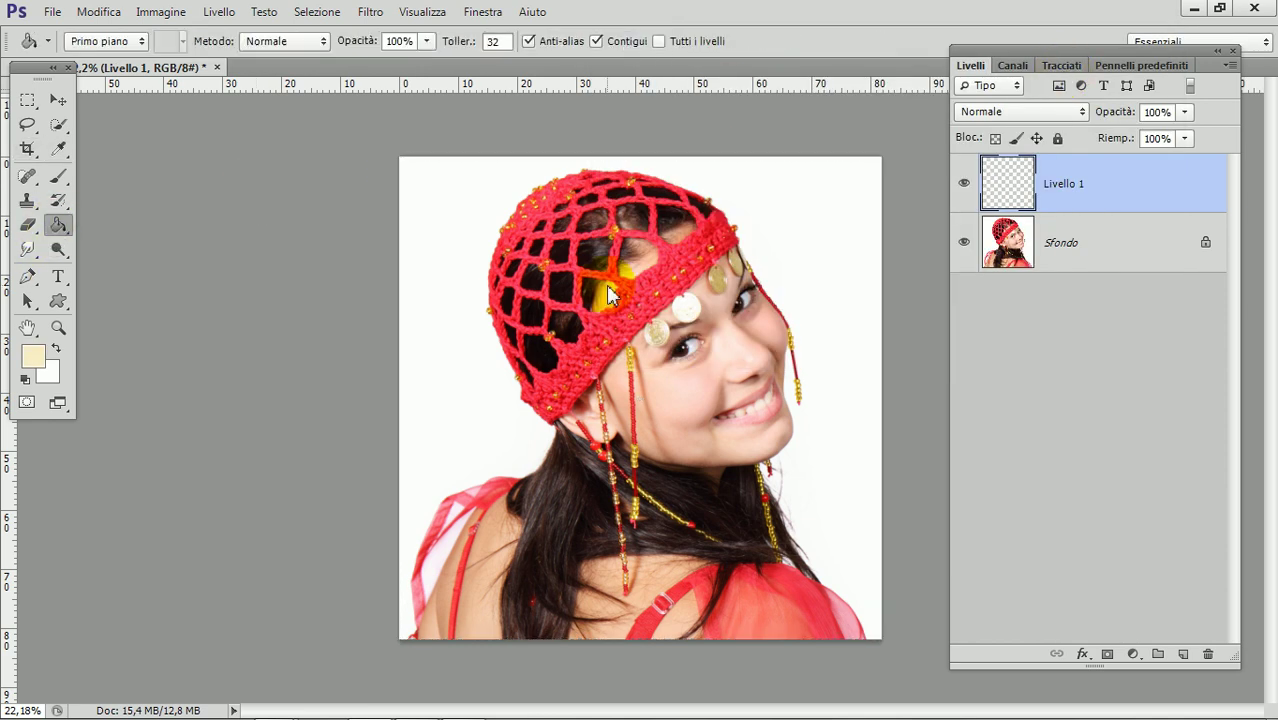
{"action": "left_click", "coordinate": [616, 297]}
{"action": "left_click", "coordinate": [1062, 112]}
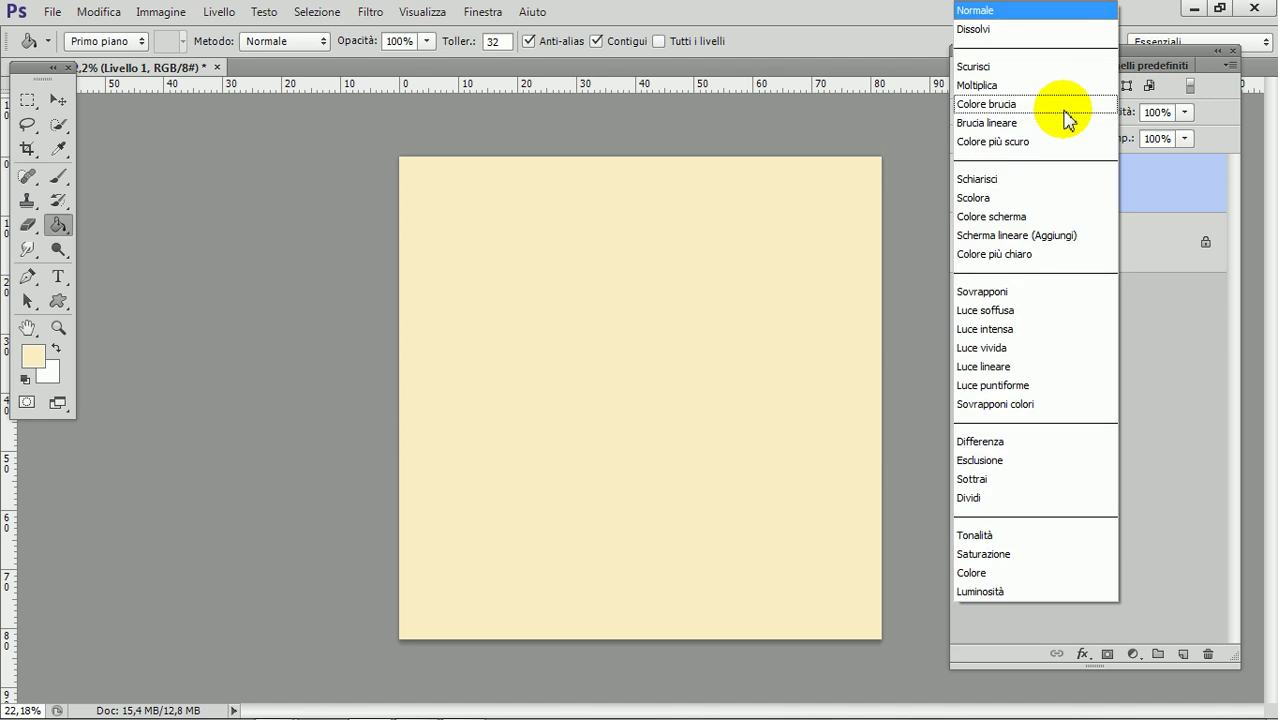
{"action": "left_click", "coordinate": [1036, 87]}
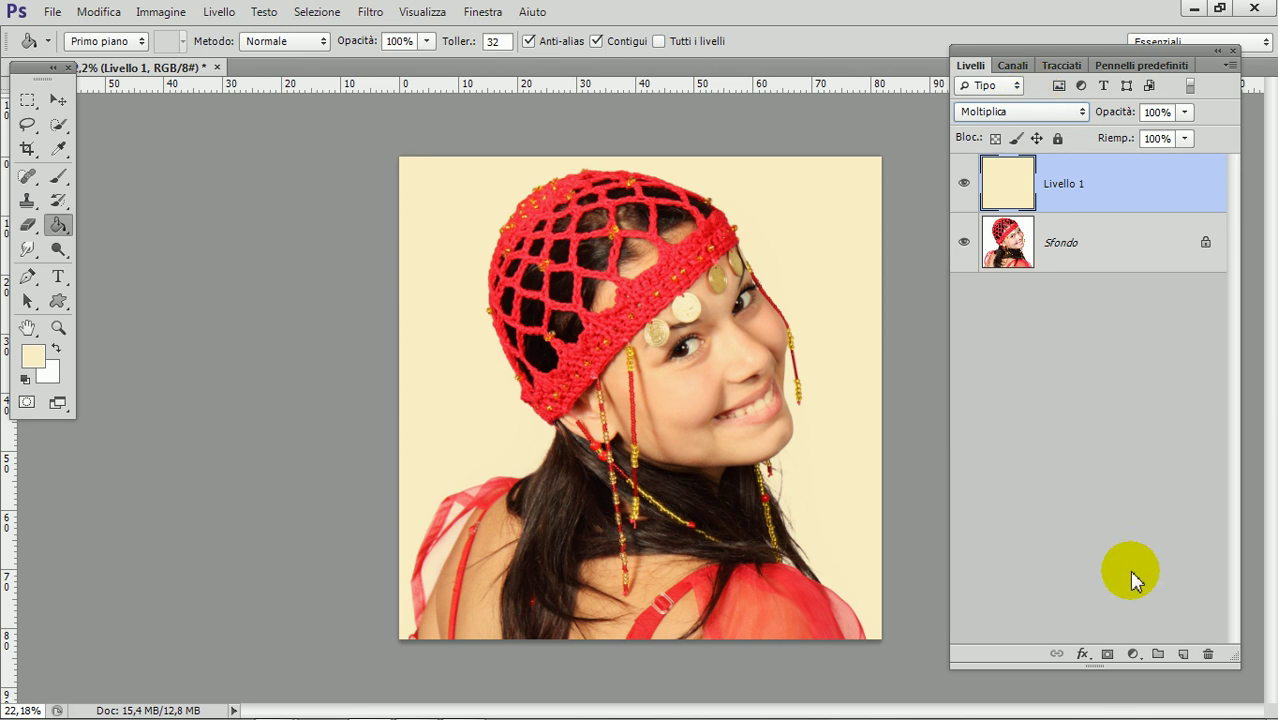
{"action": "left_click", "coordinate": [1140, 242]}
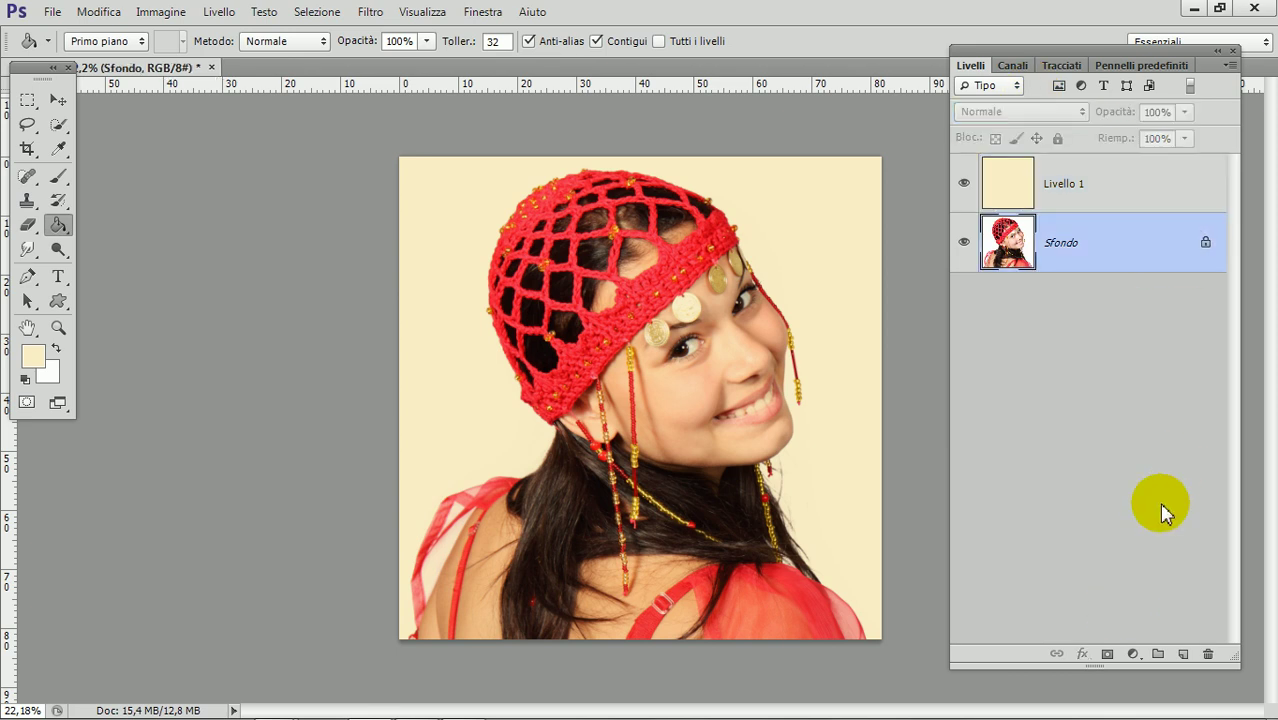
Add a Tonalità/saturazione adjustment above Sfondo with Saturazione at -21
{"action": "left_click", "coordinate": [1133, 656]}
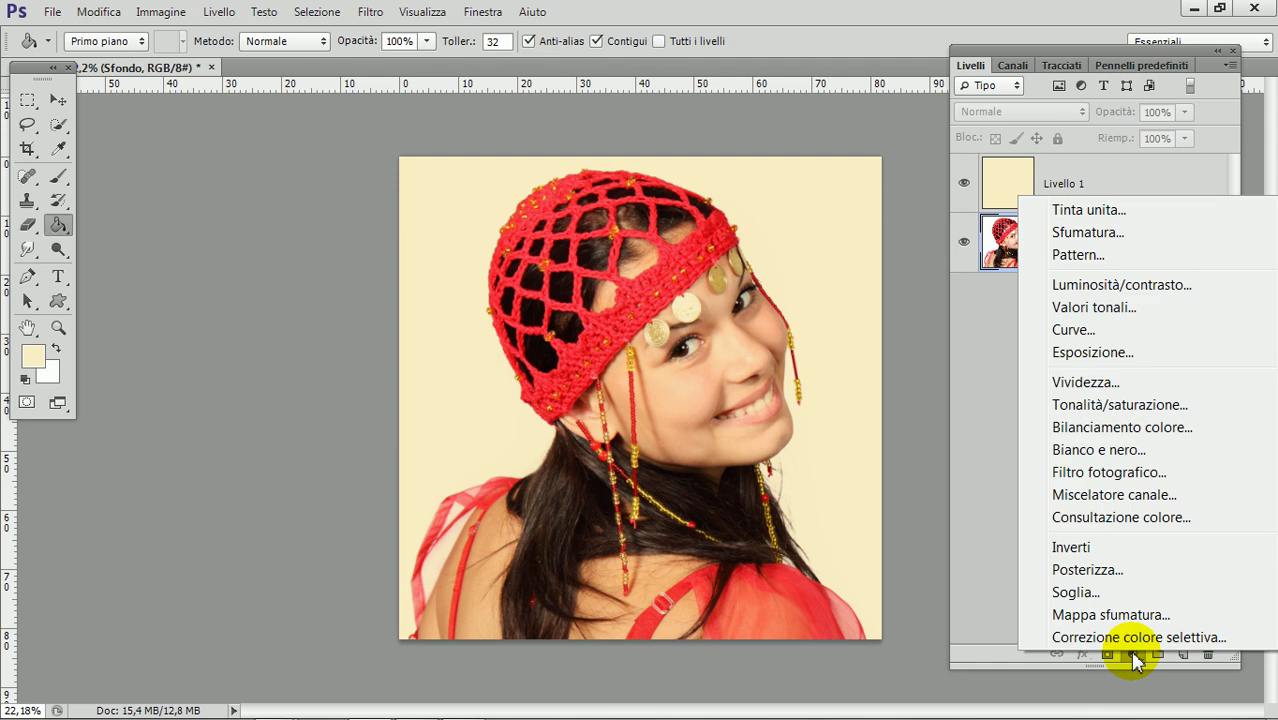
{"action": "left_click", "coordinate": [1140, 405]}
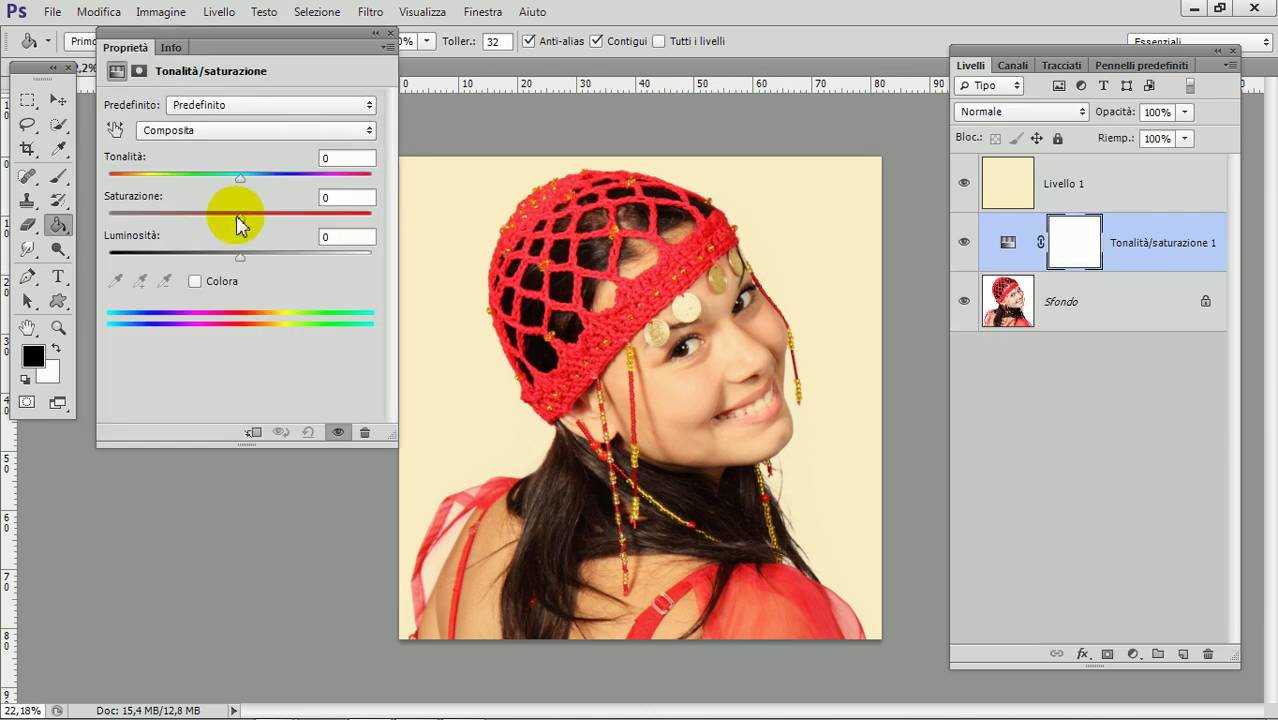
{"action": "left_click_drag", "start_coordinate": [239, 222], "coordinate": [213, 224]}
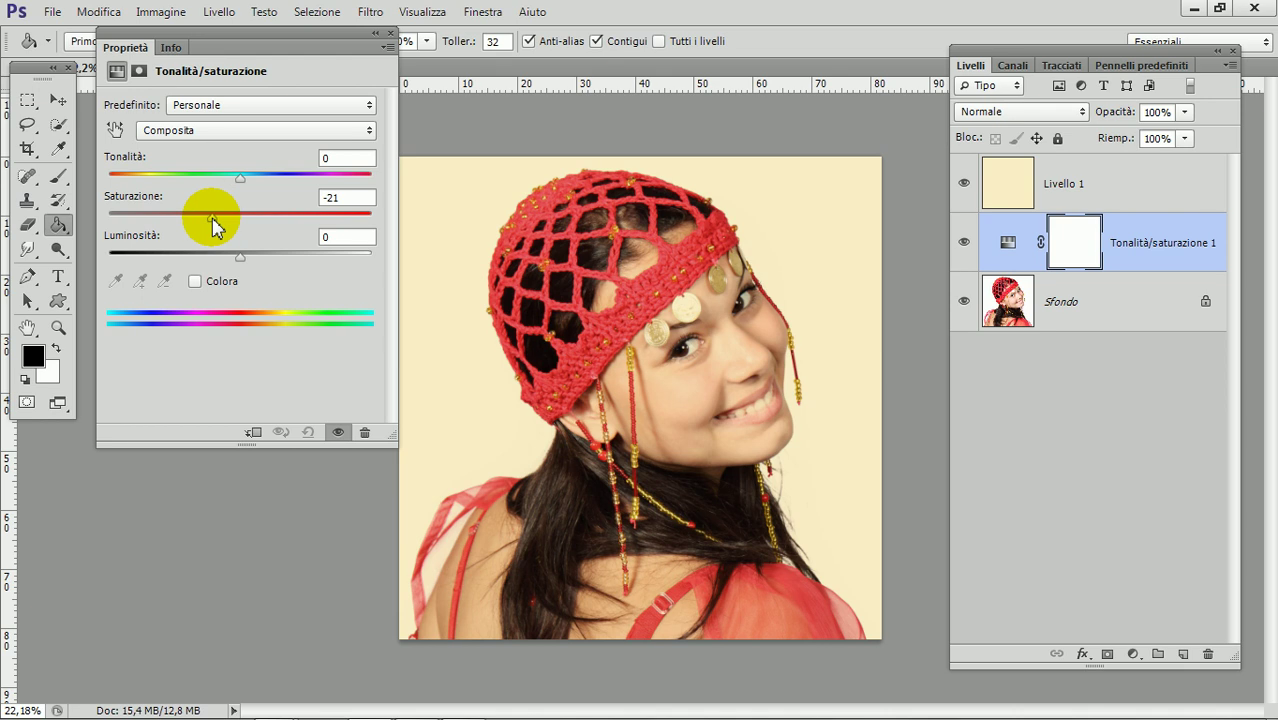
{"action": "left_click", "coordinate": [388, 35]}
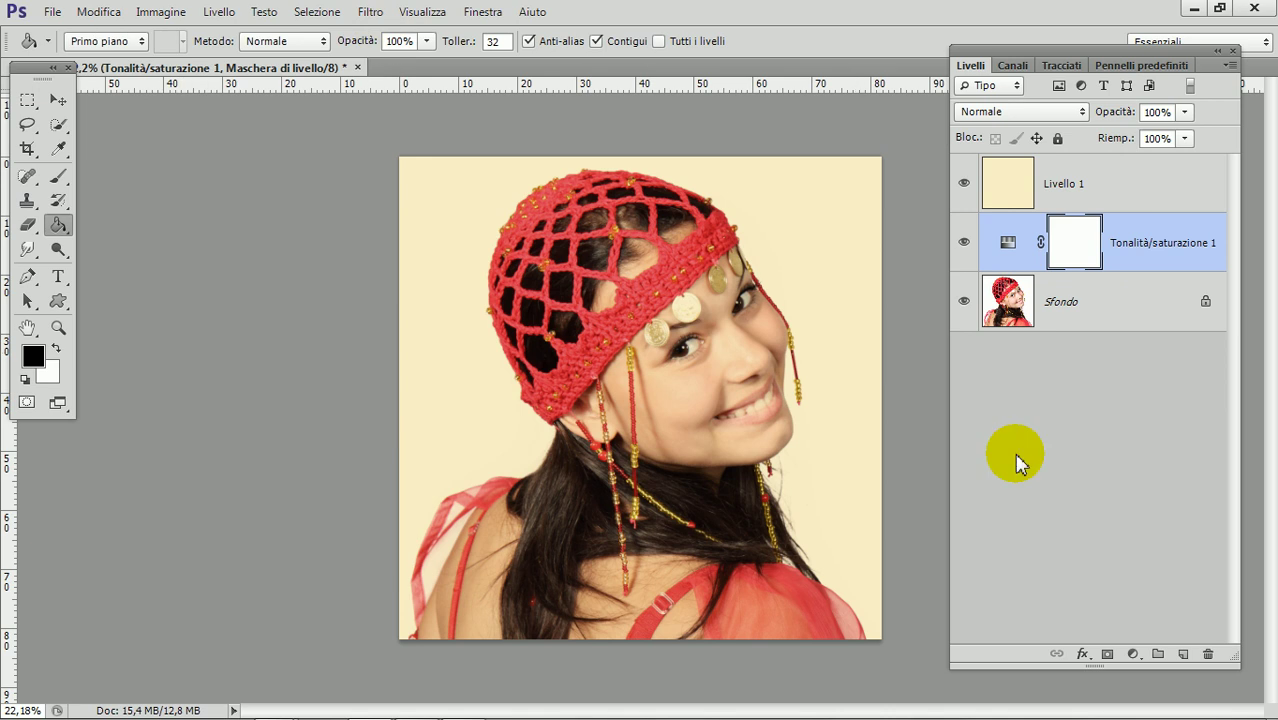
Add a Valori tonali adjustment and set the Rosso channel midtone to 1,13
{"action": "left_click", "coordinate": [1133, 656]}
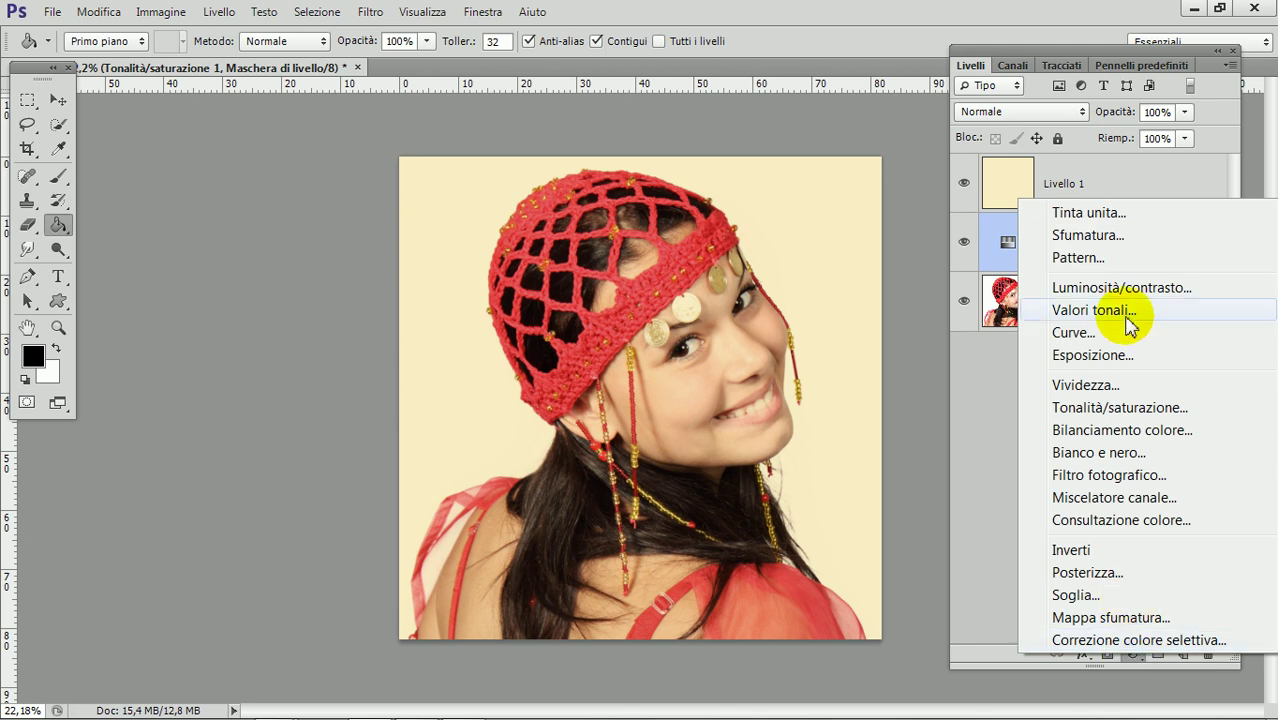
{"action": "left_click", "coordinate": [1094, 310]}
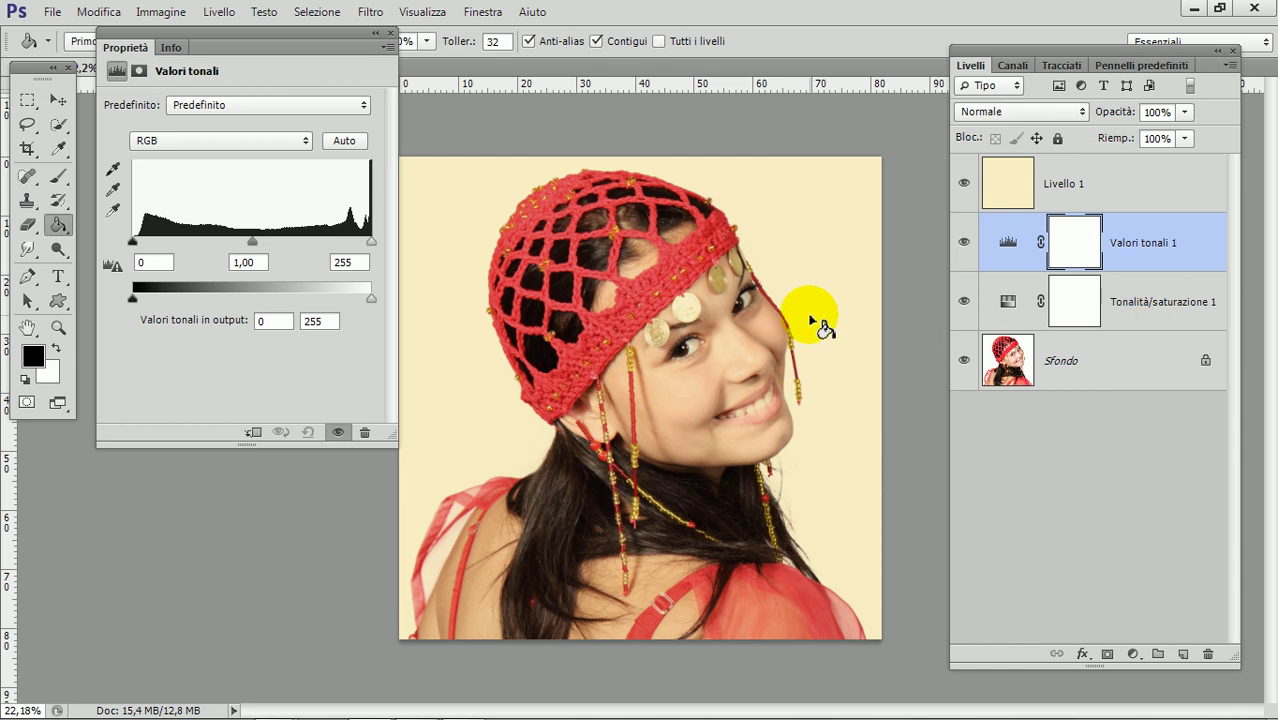
{"action": "left_click_drag", "start_coordinate": [371, 241], "coordinate": [352, 250]}
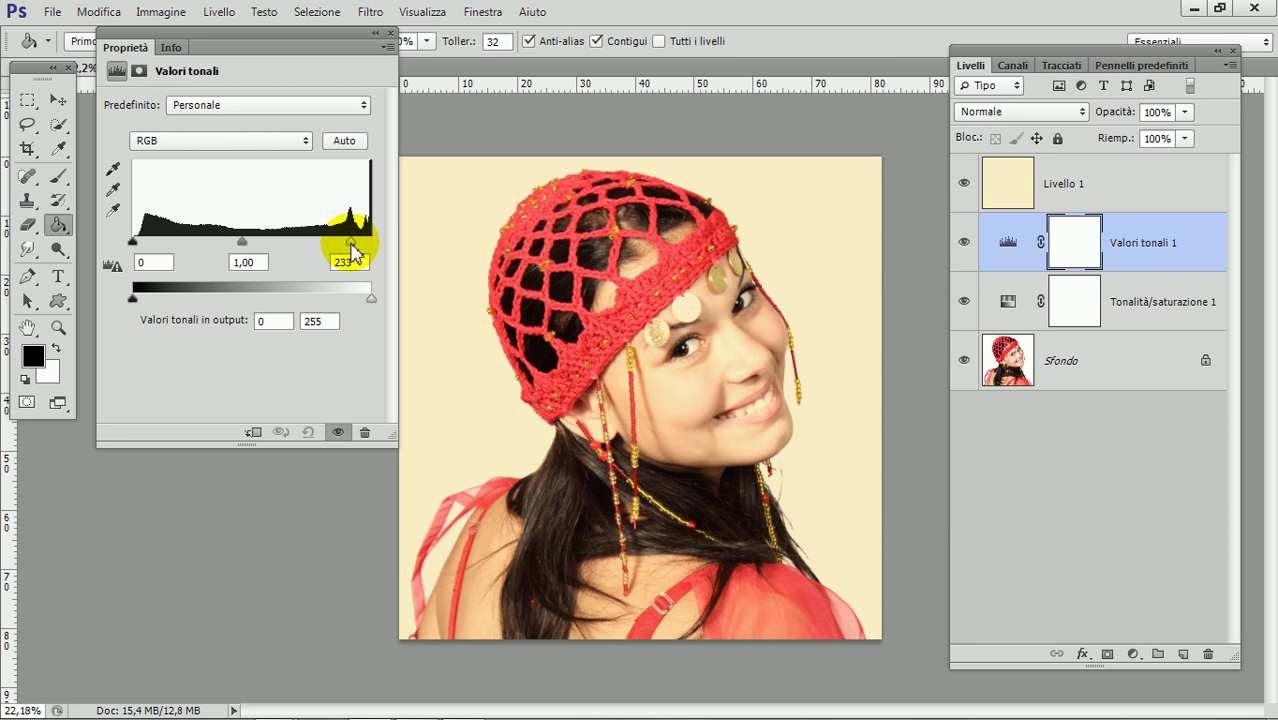
{"action": "left_click_drag", "start_coordinate": [352, 250], "coordinate": [358, 248]}
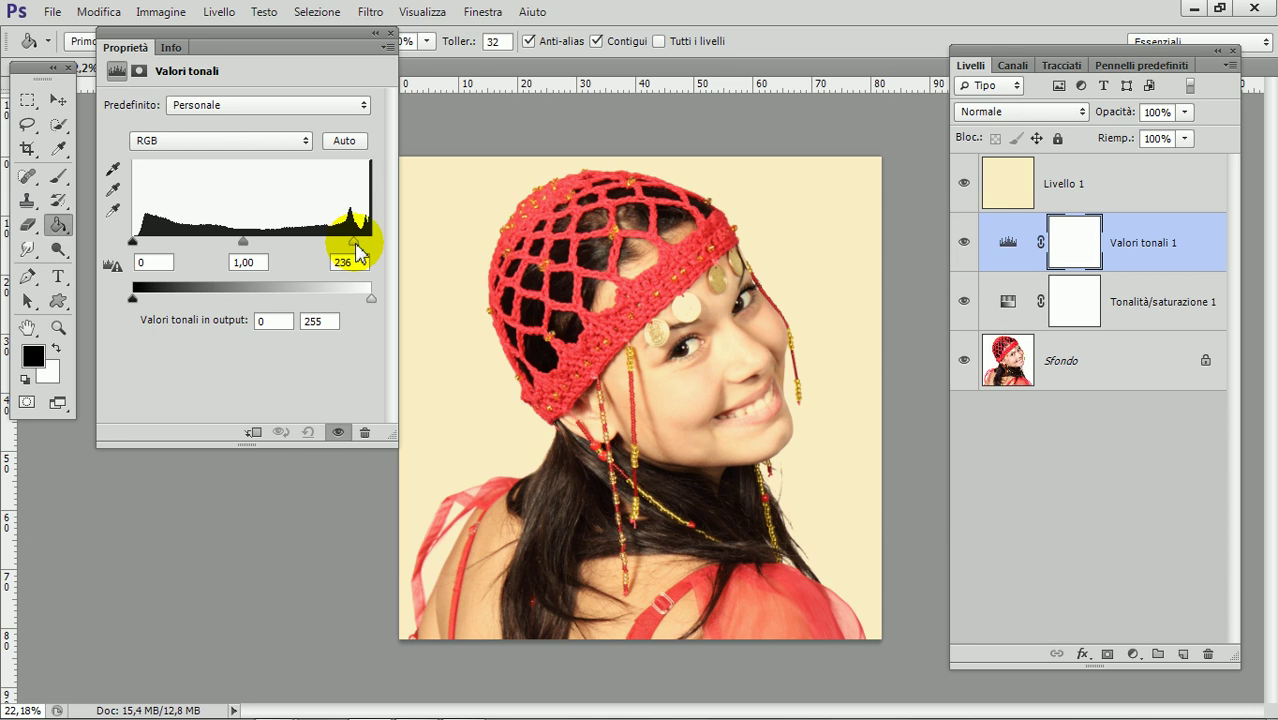
{"action": "left_click", "coordinate": [245, 145]}
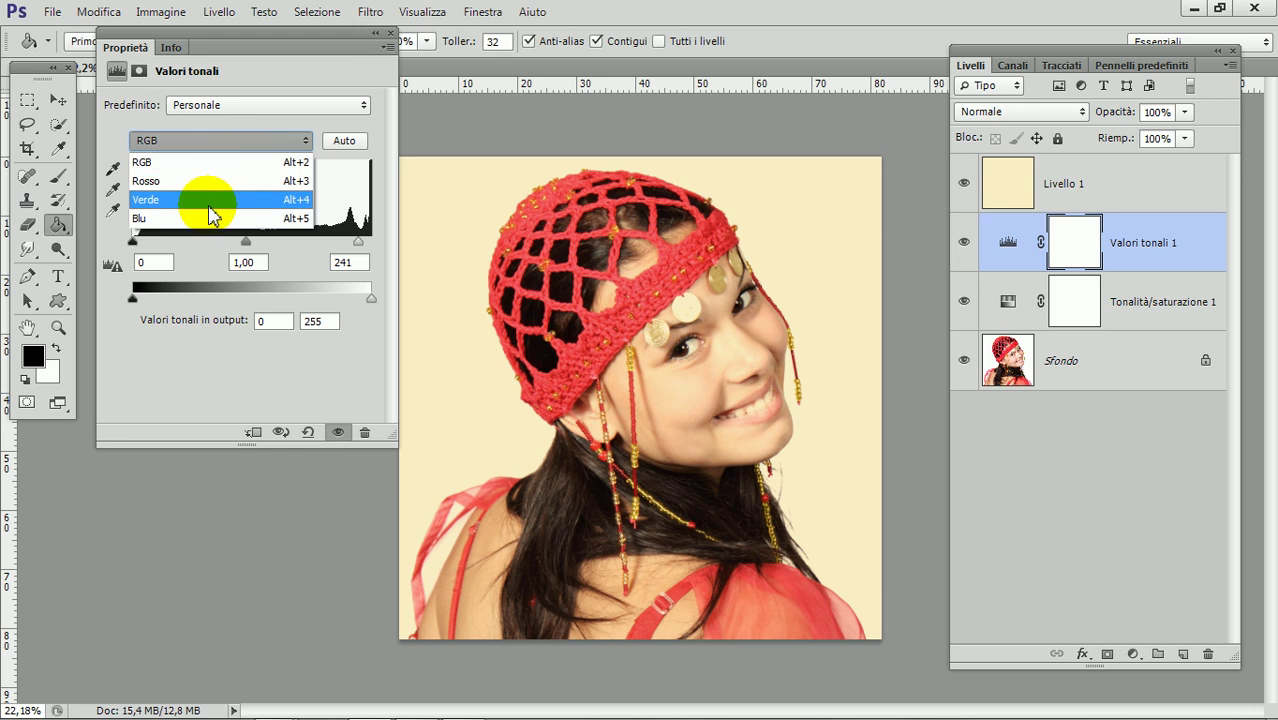
{"action": "left_click", "coordinate": [217, 183]}
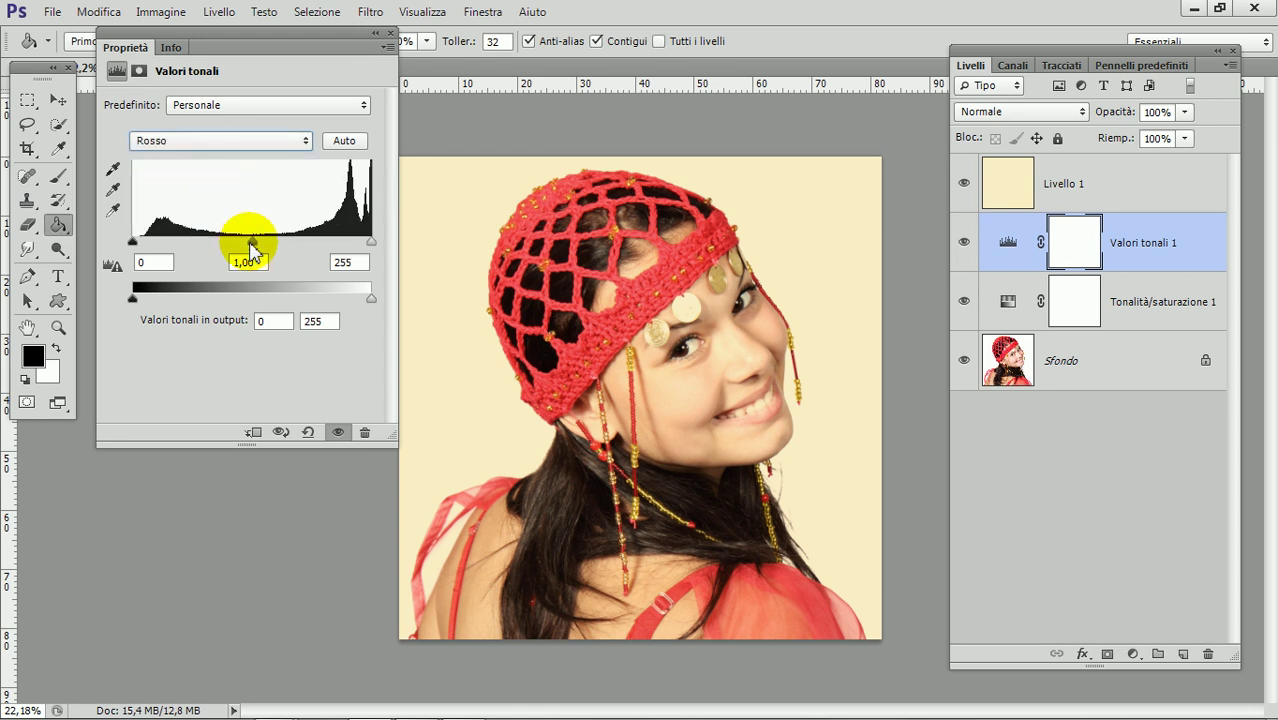
{"action": "mouse_move", "coordinate": [250, 244]}
{"action": "left_mouse_down"}
{"action": "mouse_move", "coordinate": [164, 247]}
{"action": "mouse_move", "coordinate": [245, 262]}
{"action": "left_mouse_up"}
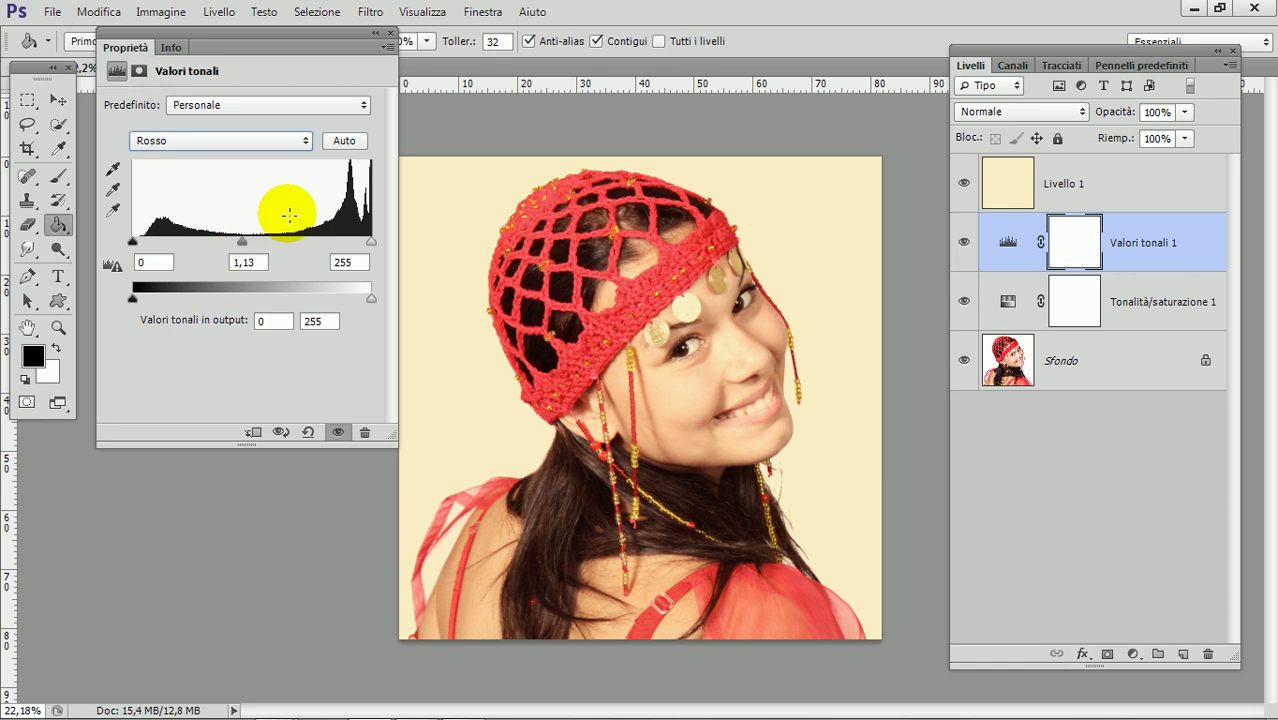
{"action": "left_click", "coordinate": [390, 34]}
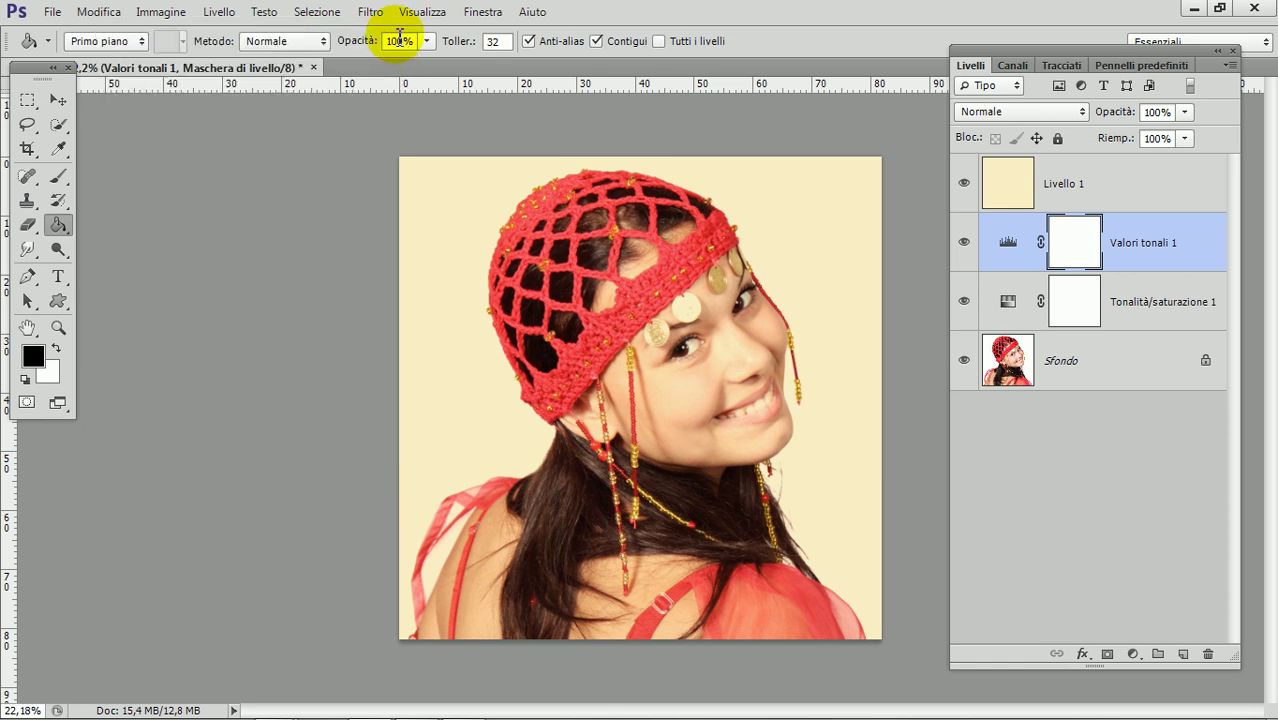
Add a Luminosità/contrasto adjustment with Luminosità 6 and Contrasto 24
{"action": "left_click", "coordinate": [1134, 654]}
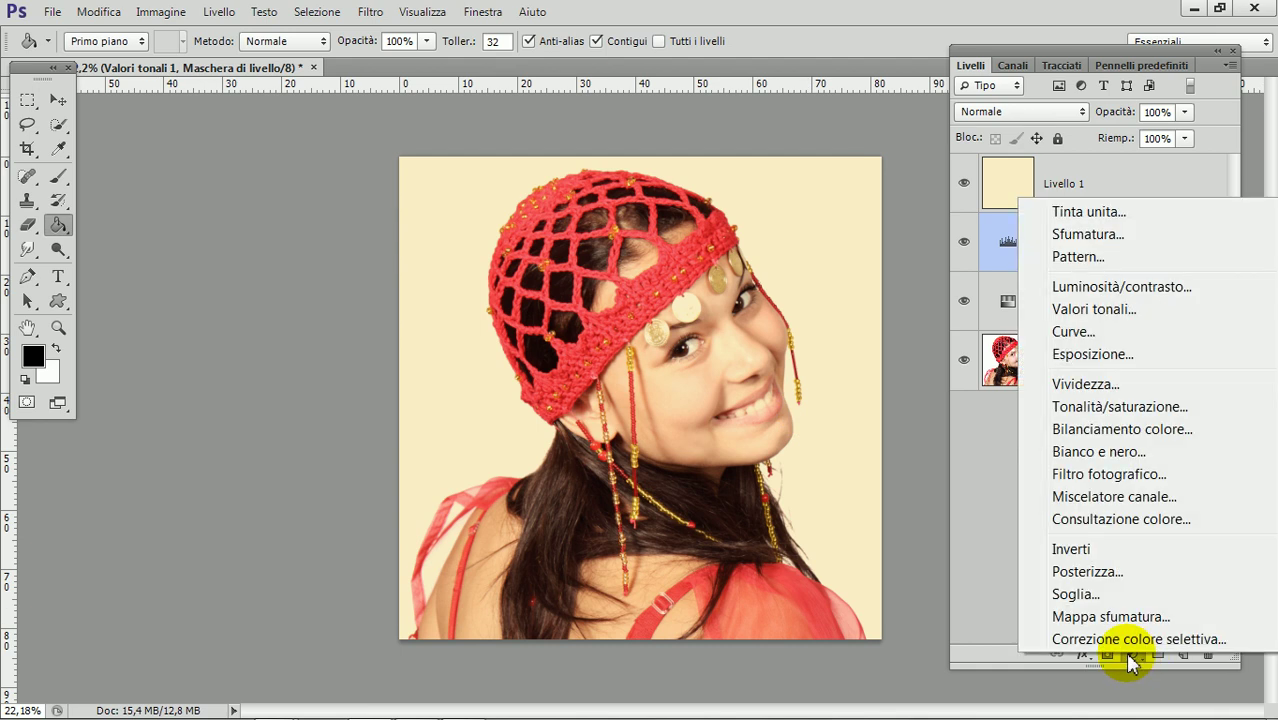
{"action": "left_click", "coordinate": [1120, 287]}
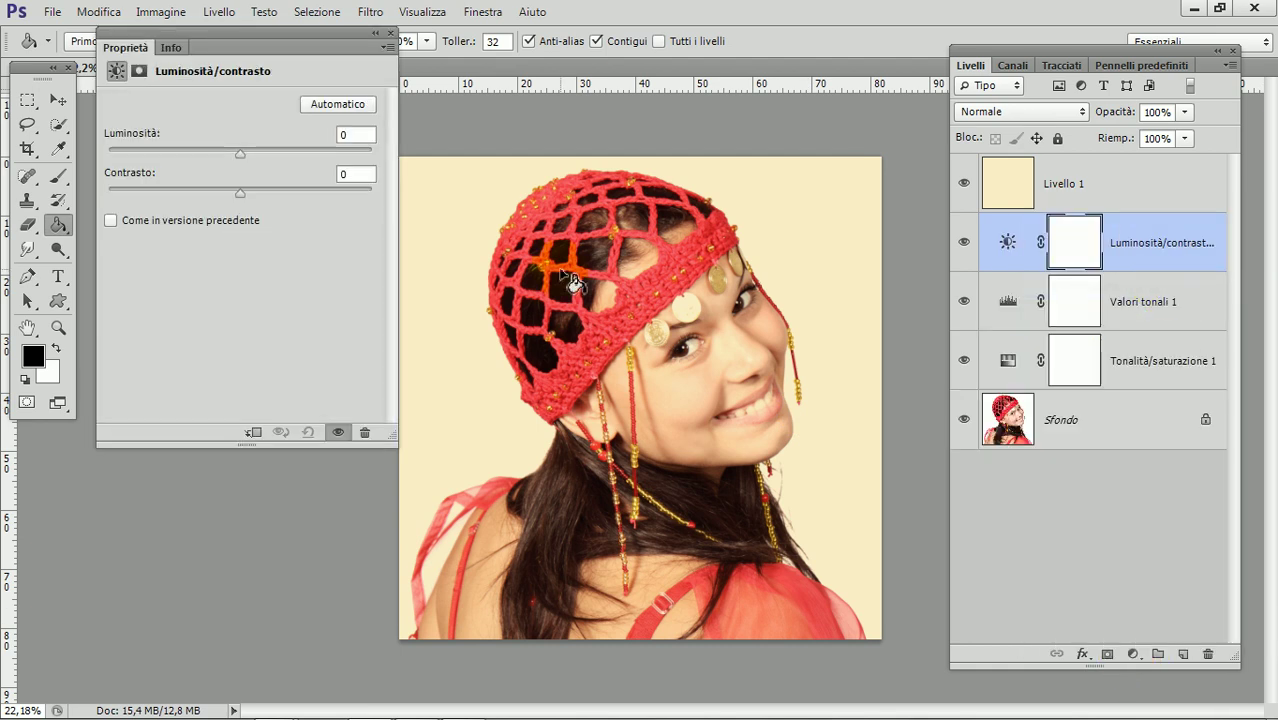
{"action": "left_click_drag", "start_coordinate": [247, 196], "coordinate": [272, 198]}
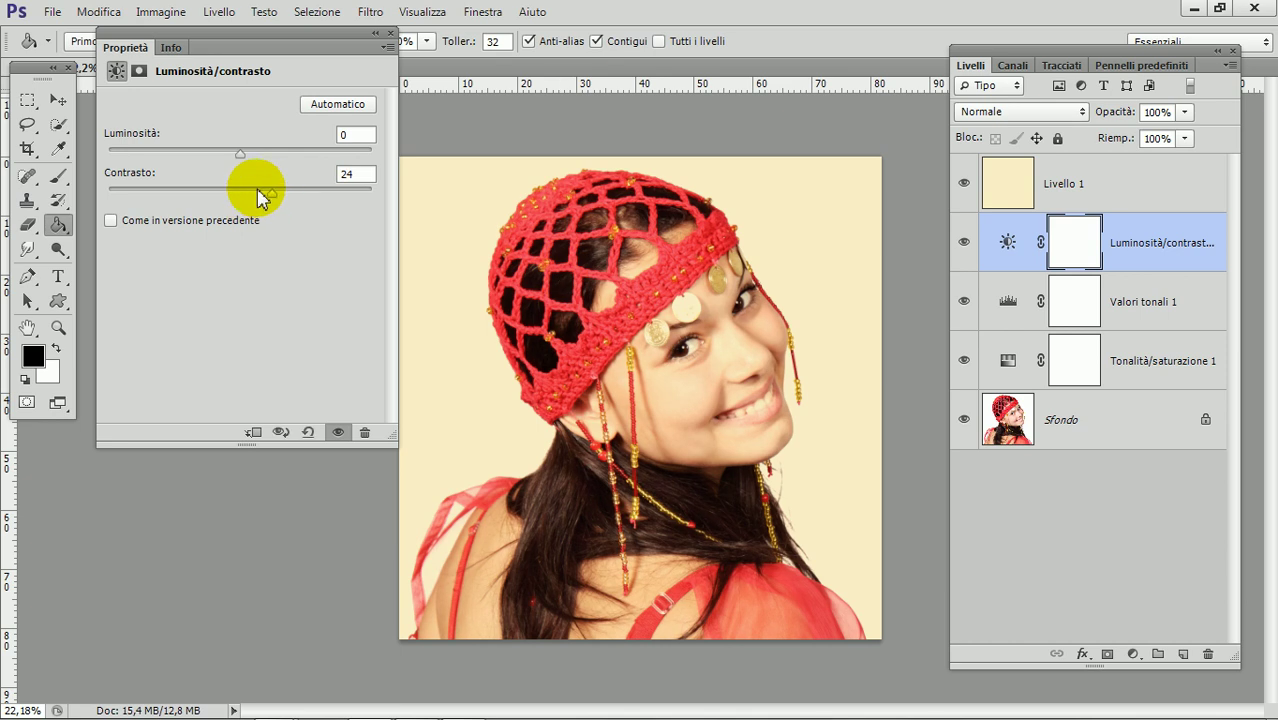
{"action": "left_click_drag", "start_coordinate": [240, 153], "coordinate": [251, 165]}
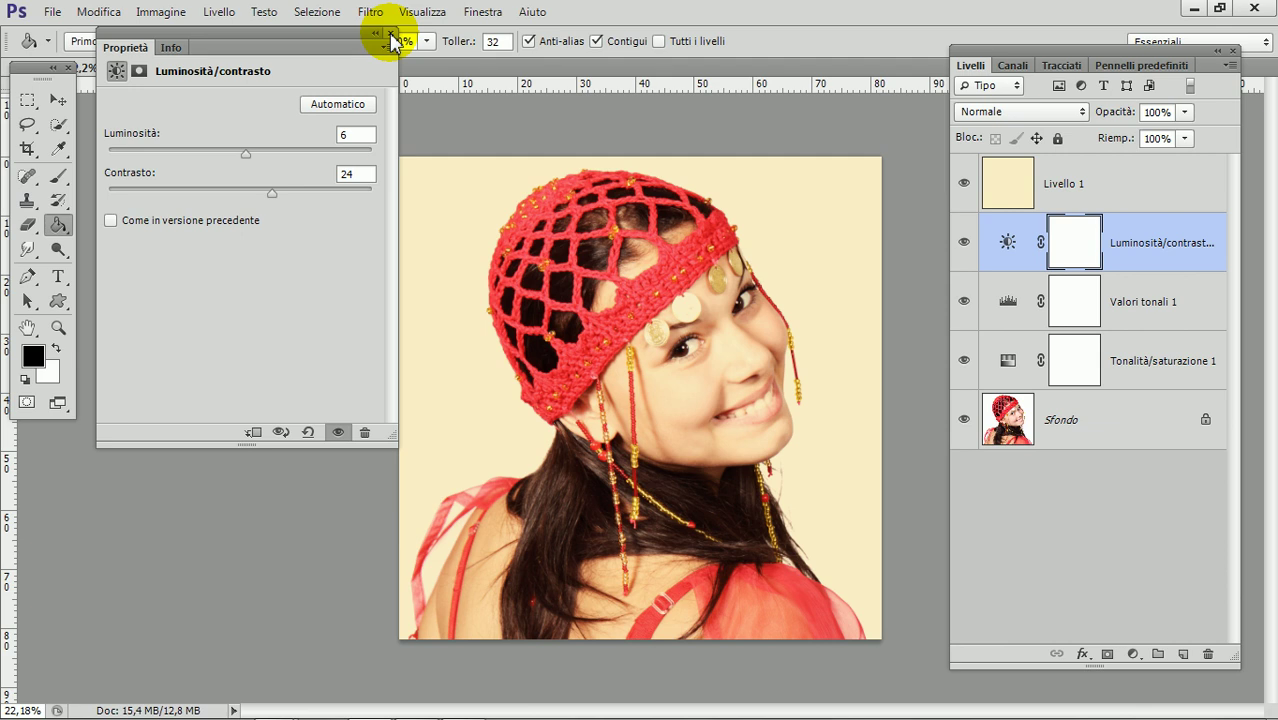
{"action": "left_click", "coordinate": [390, 34]}
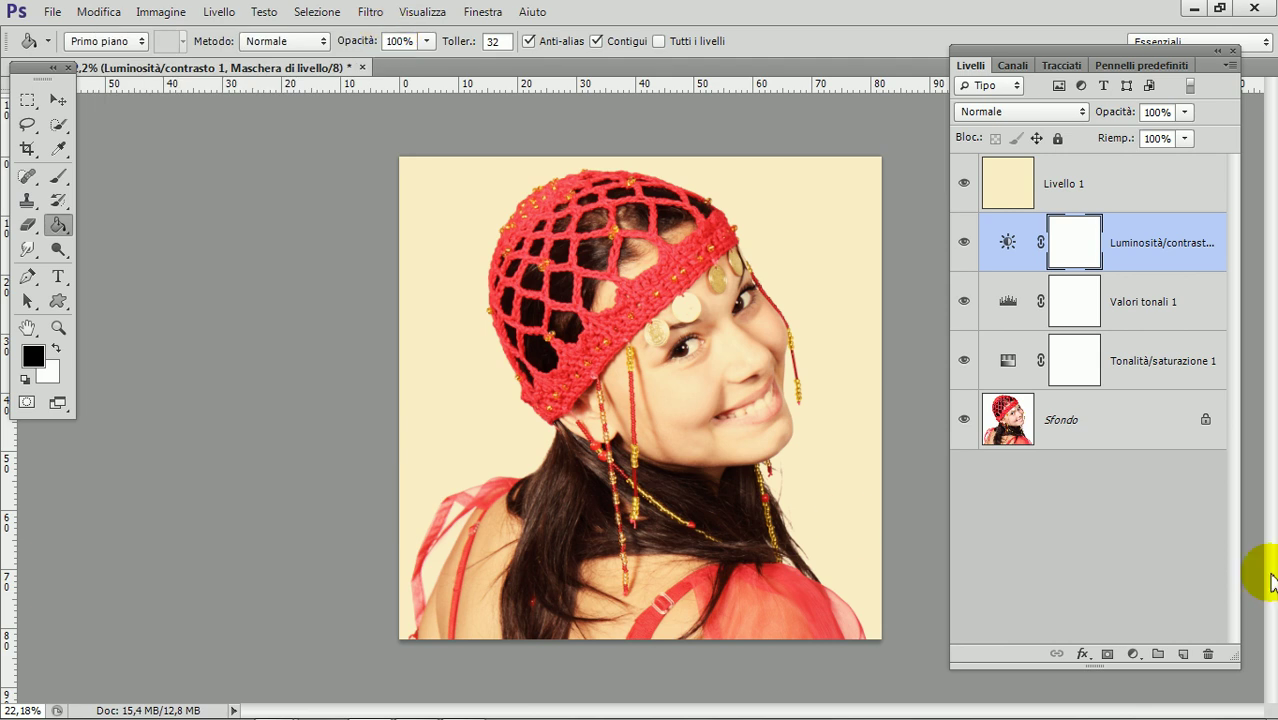
Add Tonalità/saturazione 2 with Saturazione -9 above Luminosità/contrasto 1
{"action": "left_click", "coordinate": [1133, 654]}
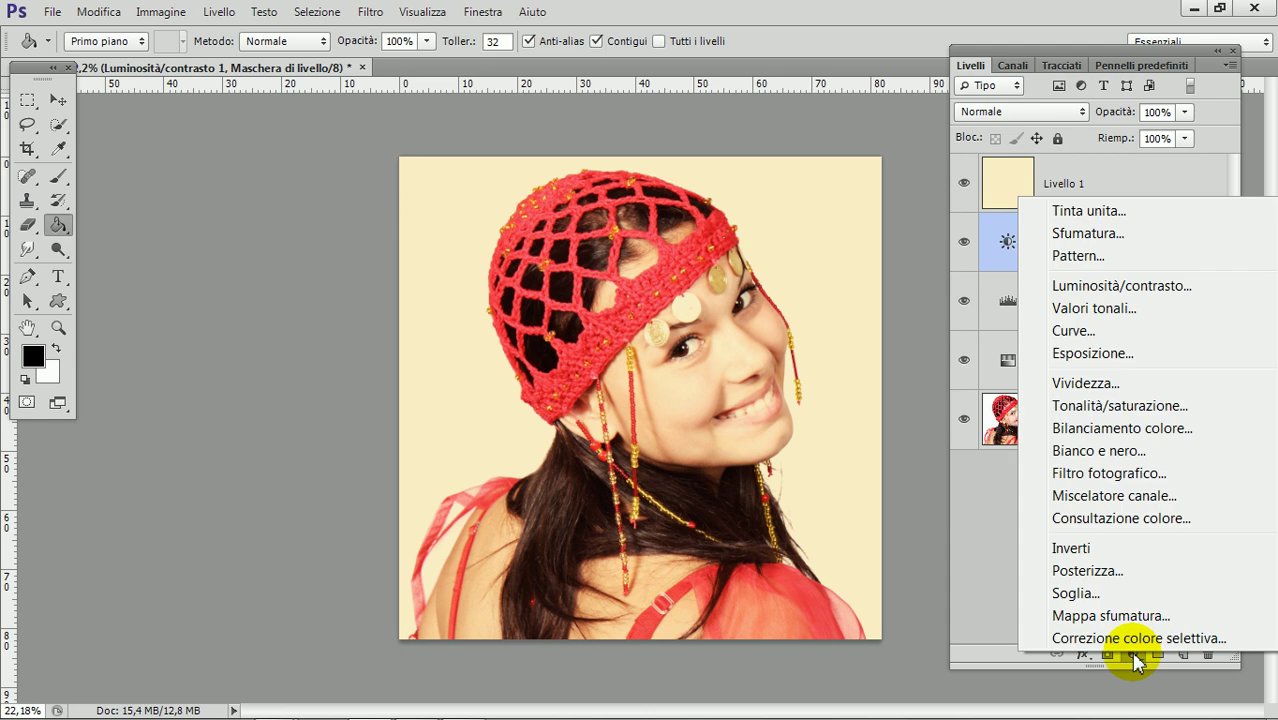
{"action": "left_click", "coordinate": [1118, 405]}
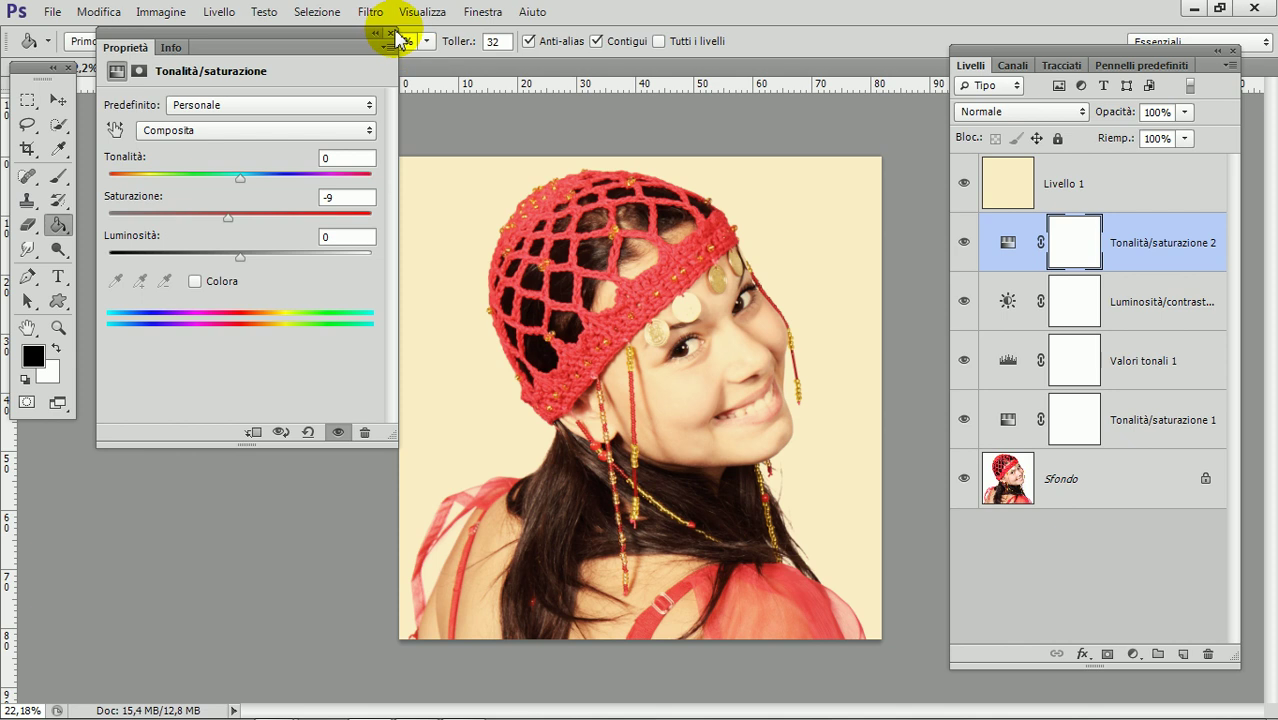
{"action": "left_click", "coordinate": [388, 33]}
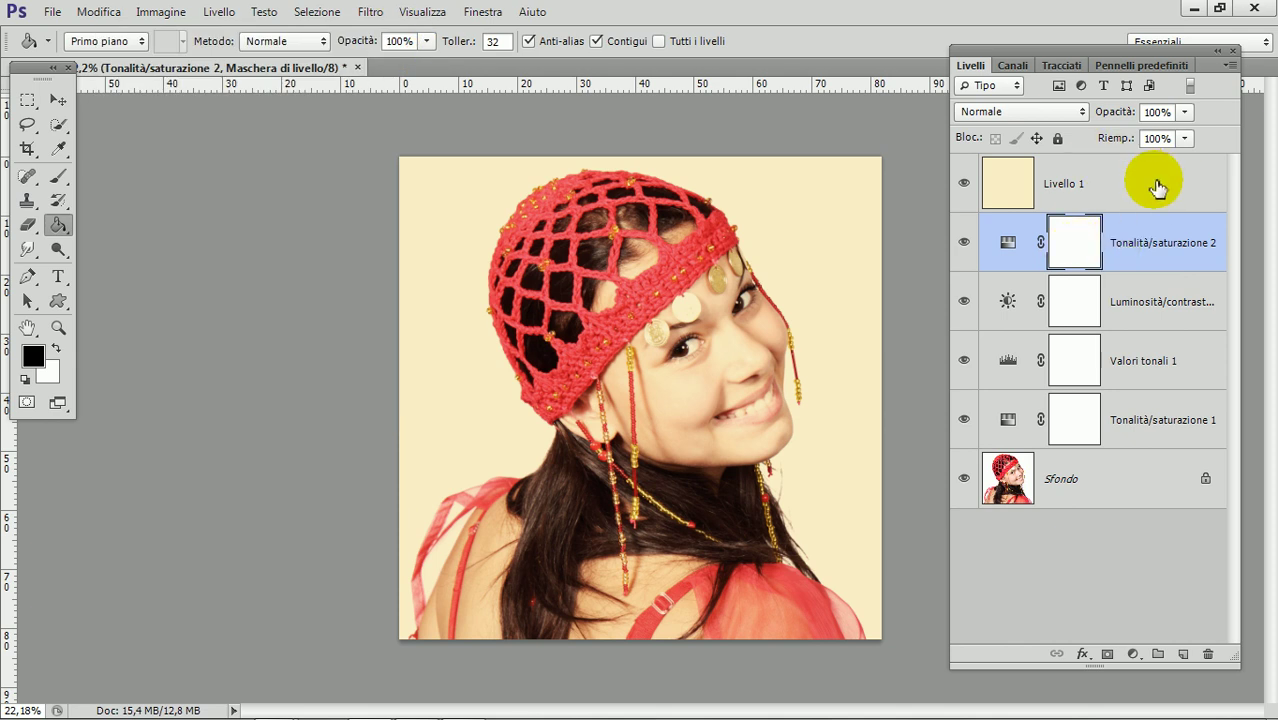
{"action": "left_click", "coordinate": [1156, 188]}
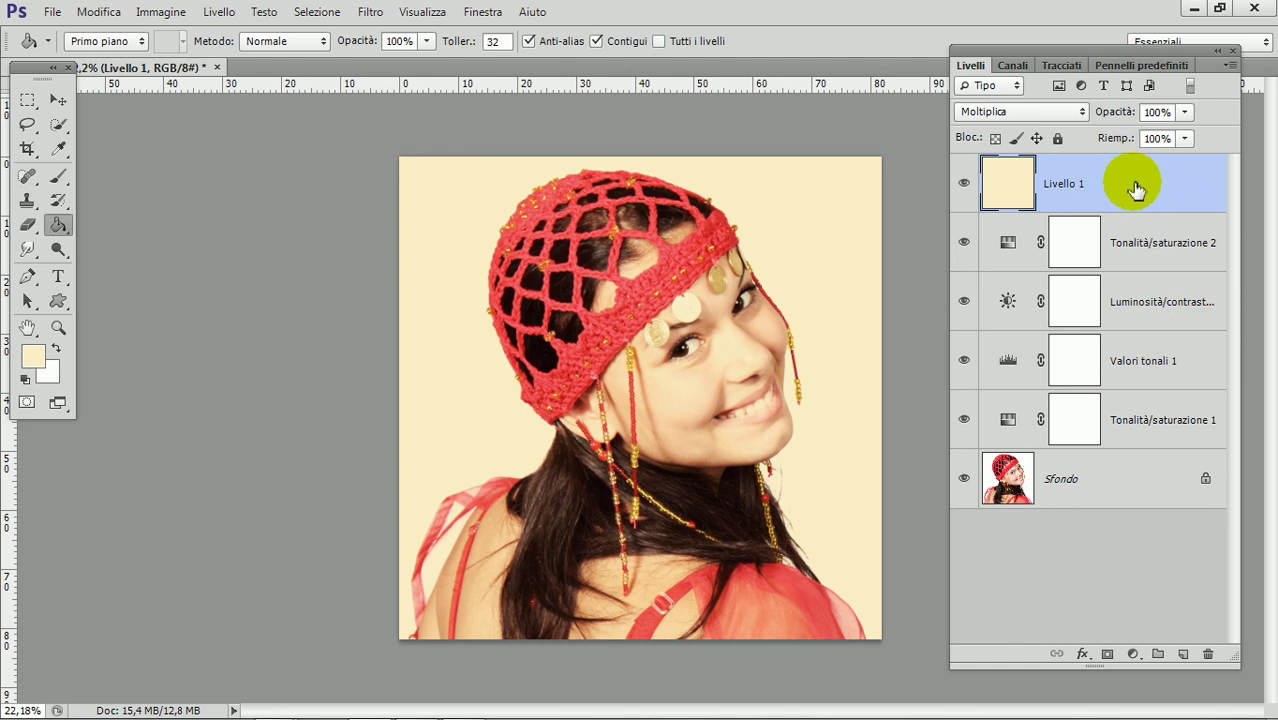
Create a new top layer and draw a rectangular selection inset from the photo edges
{"action": "left_click", "coordinate": [1182, 655]}
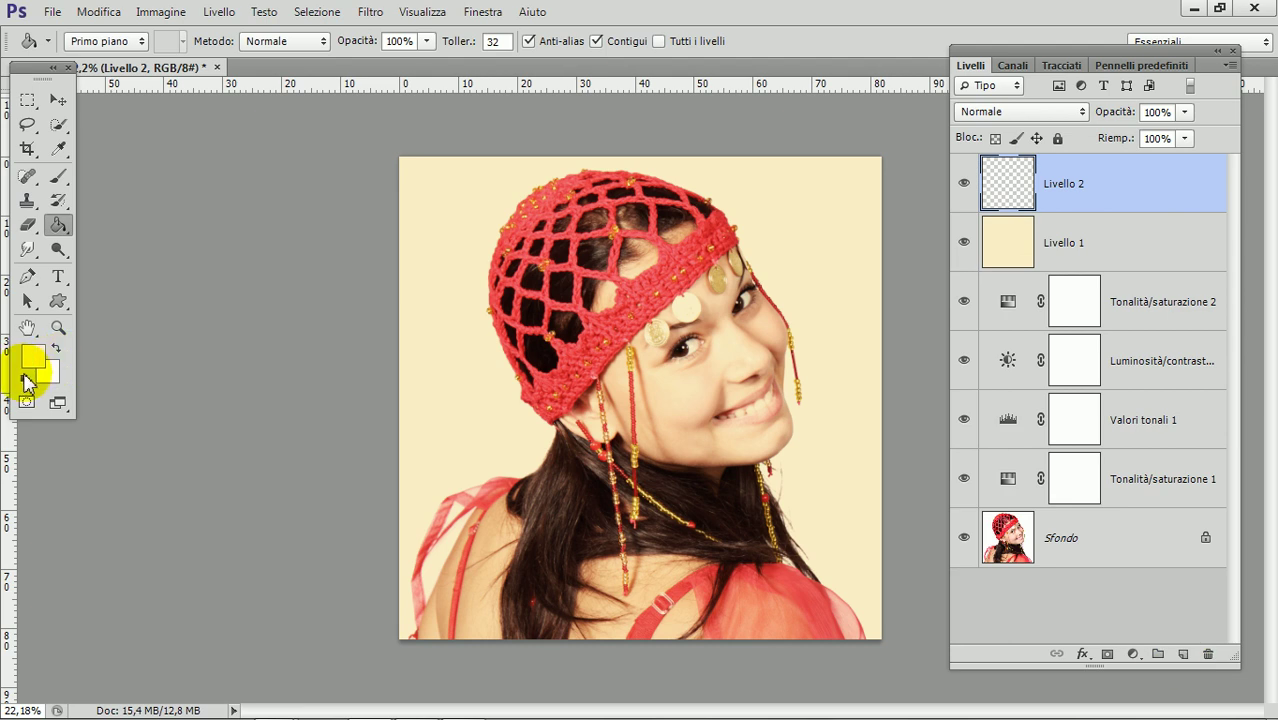
{"action": "left_click", "coordinate": [27, 100]}
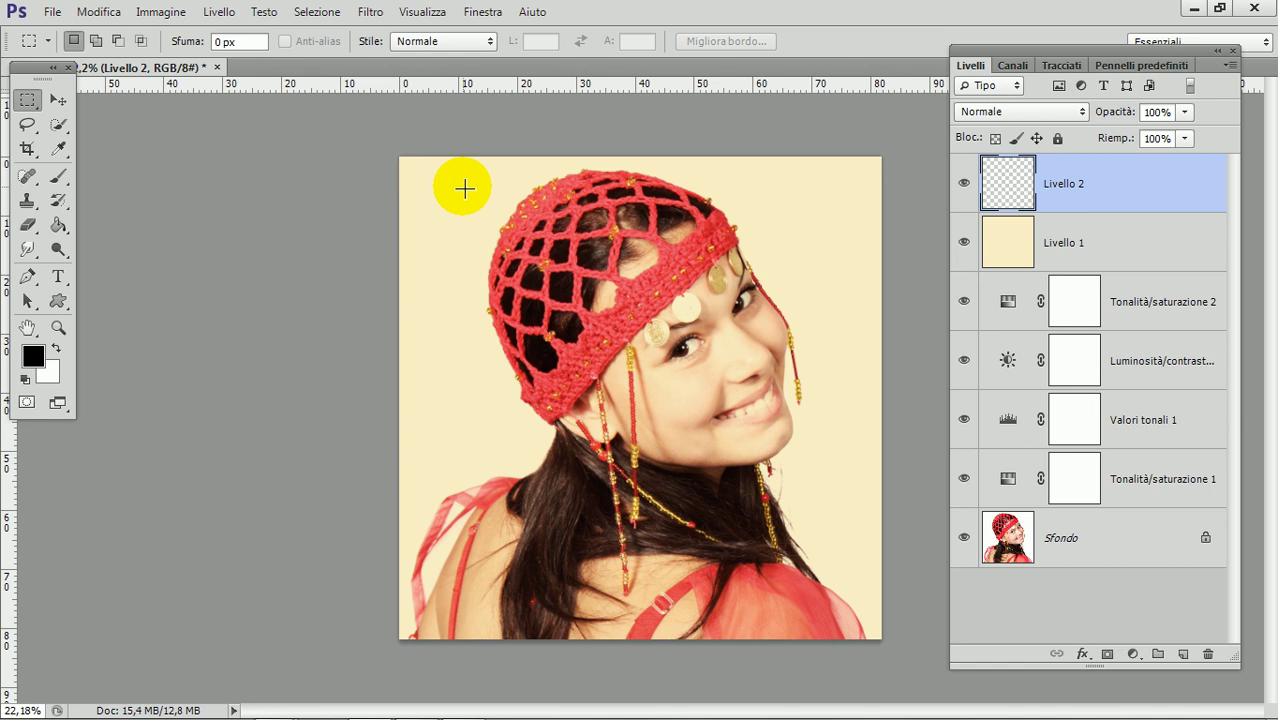
{"action": "left_click_drag", "start_coordinate": [438, 190], "coordinate": [846, 604]}
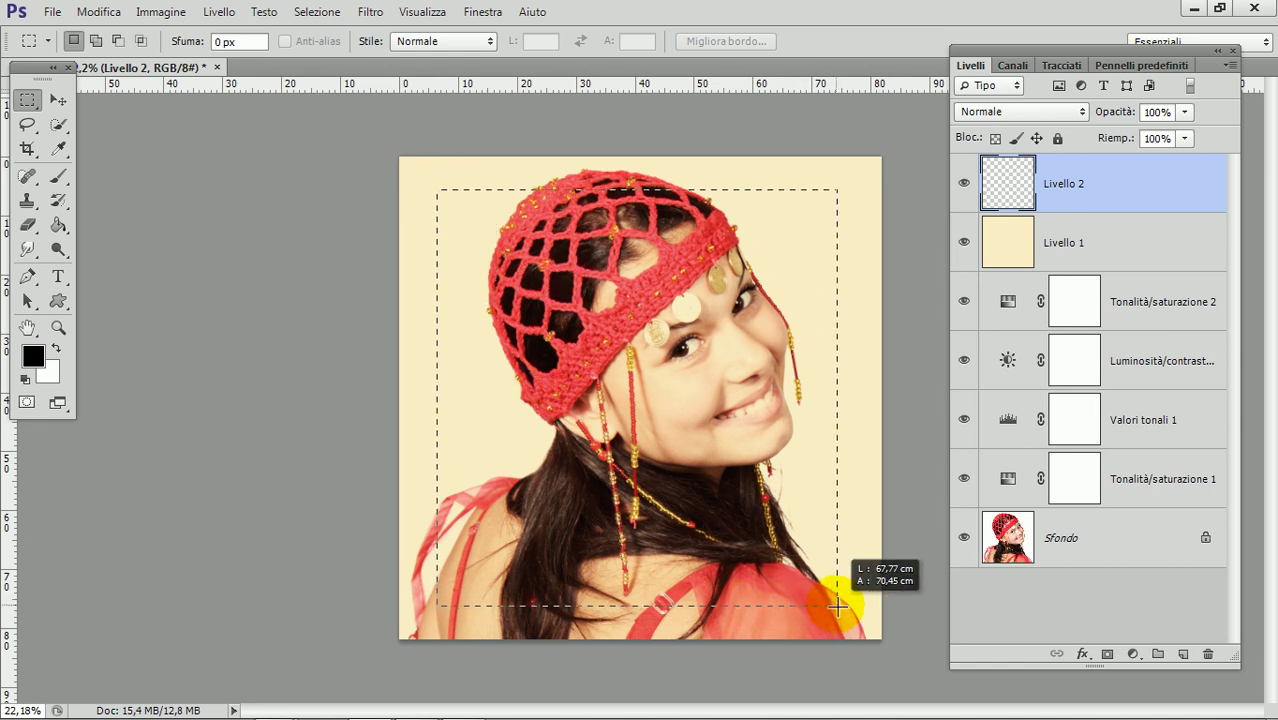
{"action": "left_click_drag", "start_coordinate": [846, 604], "coordinate": [841, 601]}
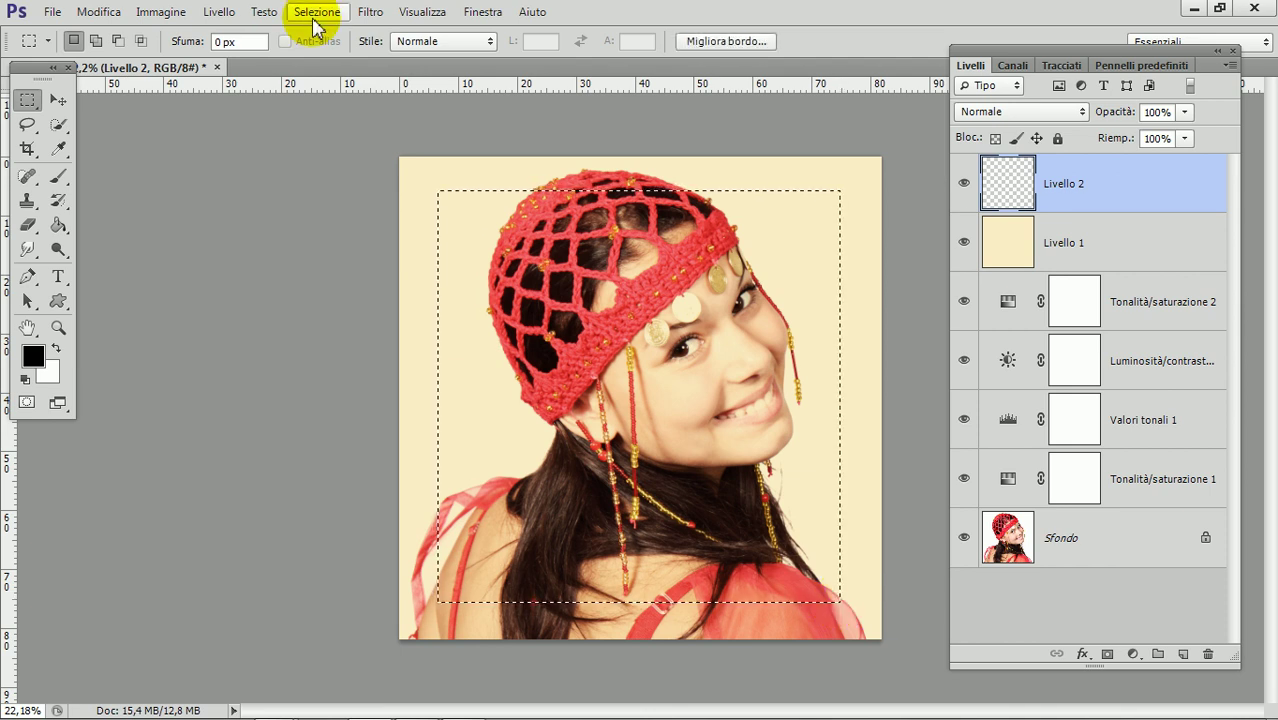
Invert the selection, fill the outer border strip with black, and deselect
{"action": "left_click", "coordinate": [316, 12]}
{"action": "left_click", "coordinate": [324, 104]}
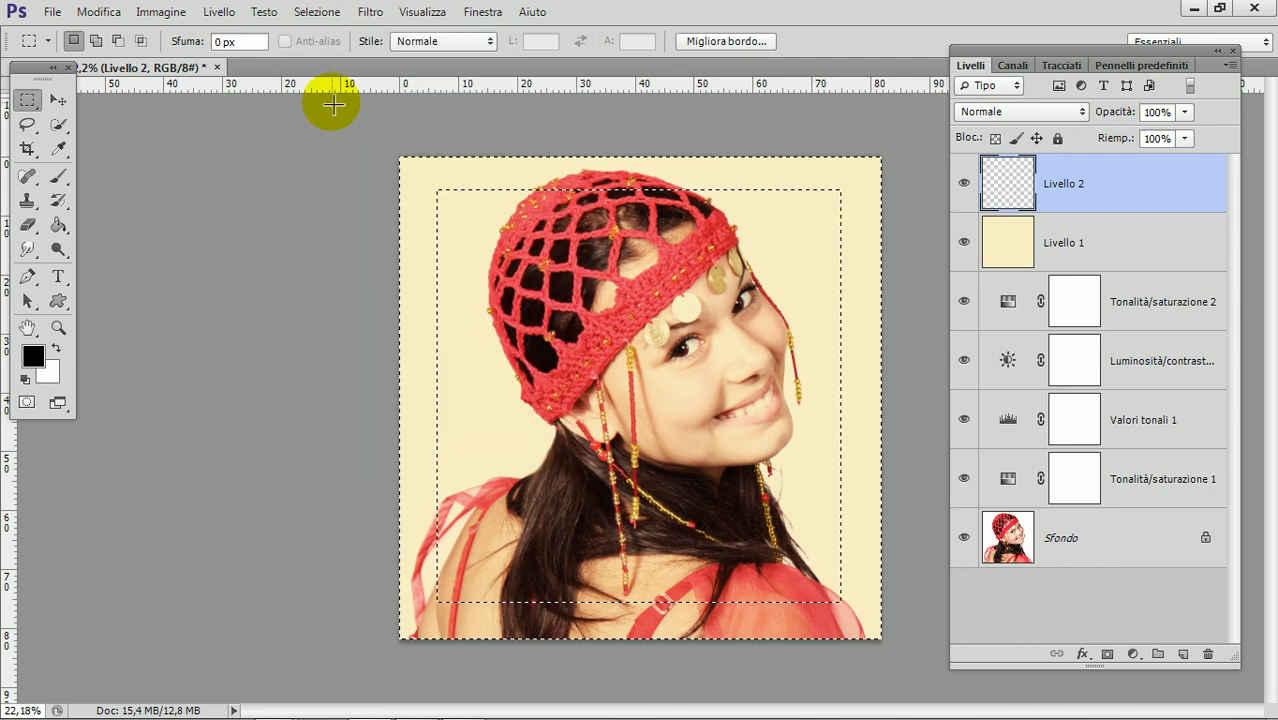
{"action": "left_click", "coordinate": [58, 224]}
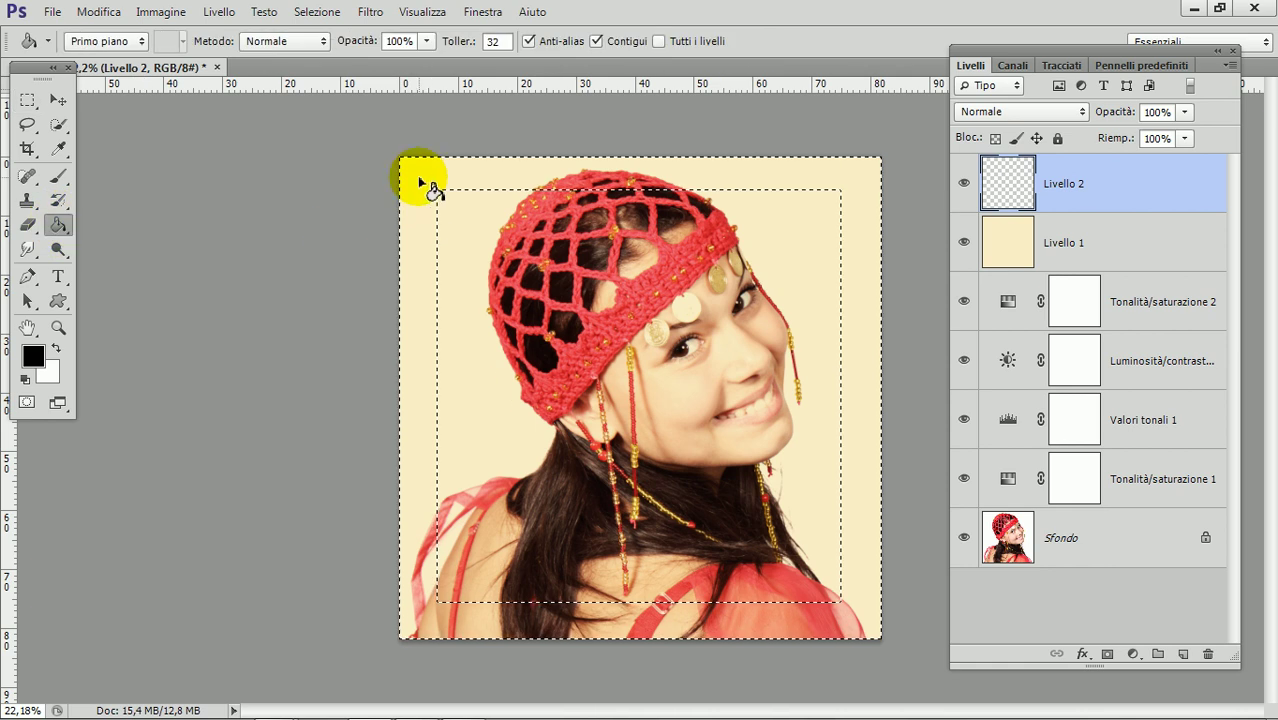
{"action": "left_click", "coordinate": [424, 189]}
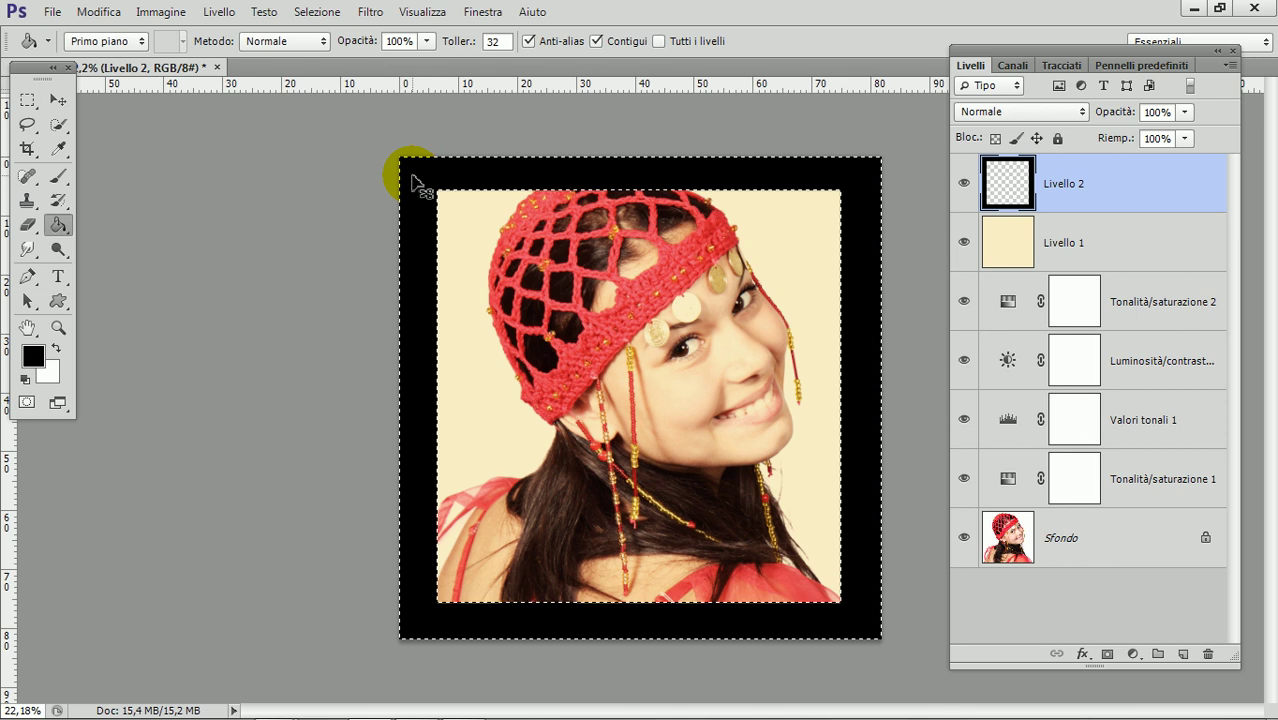
{"action": "key", "text": "ctrl+d"}
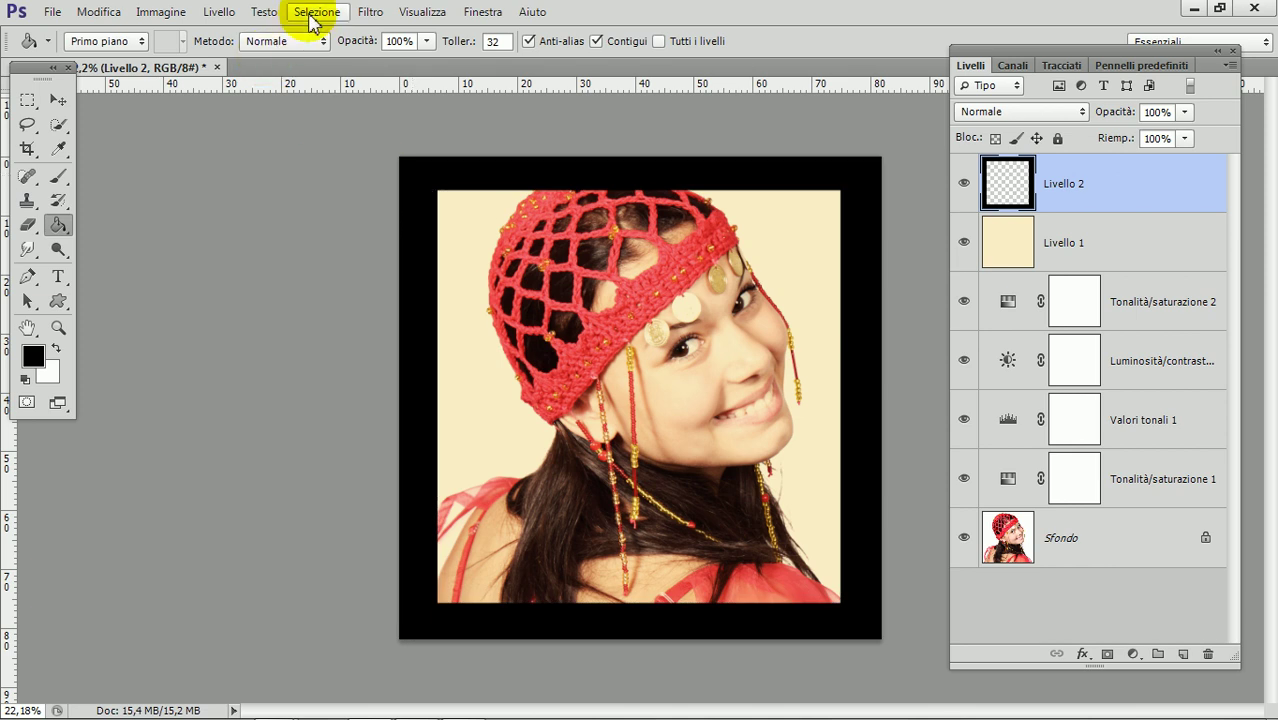
{"action": "left_click", "coordinate": [313, 14]}
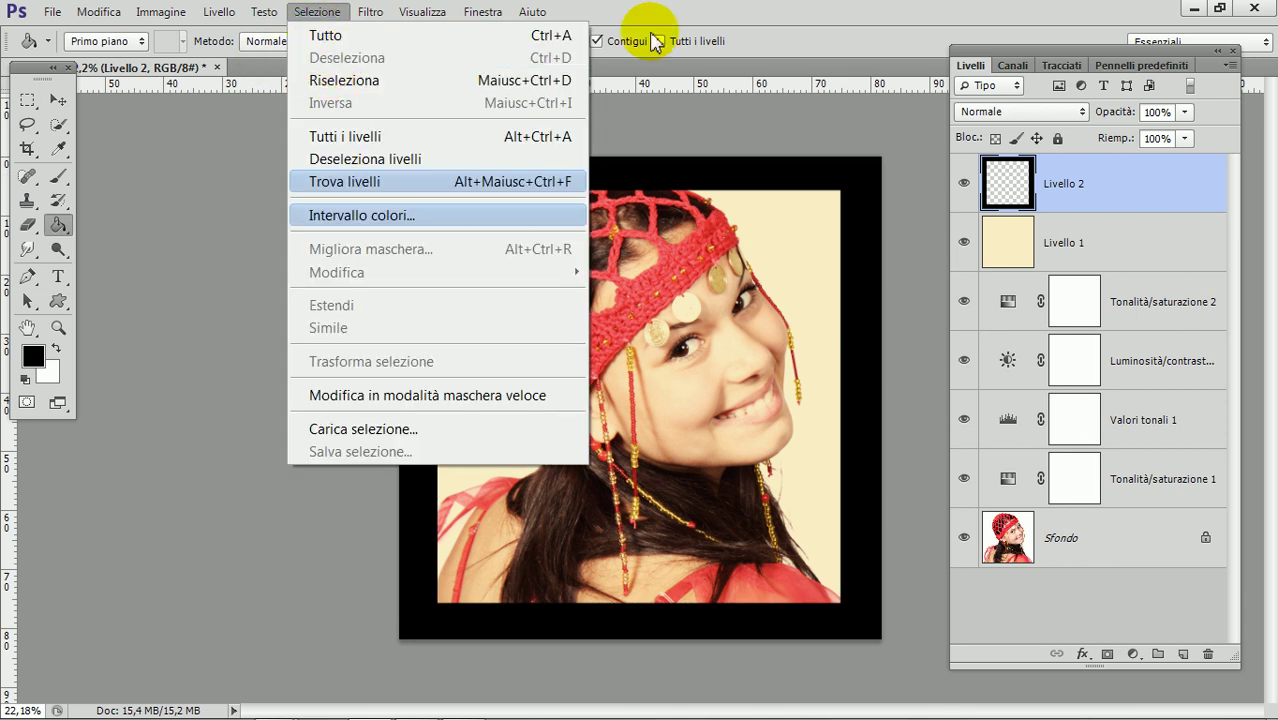
{"action": "key", "text": "Escape"}
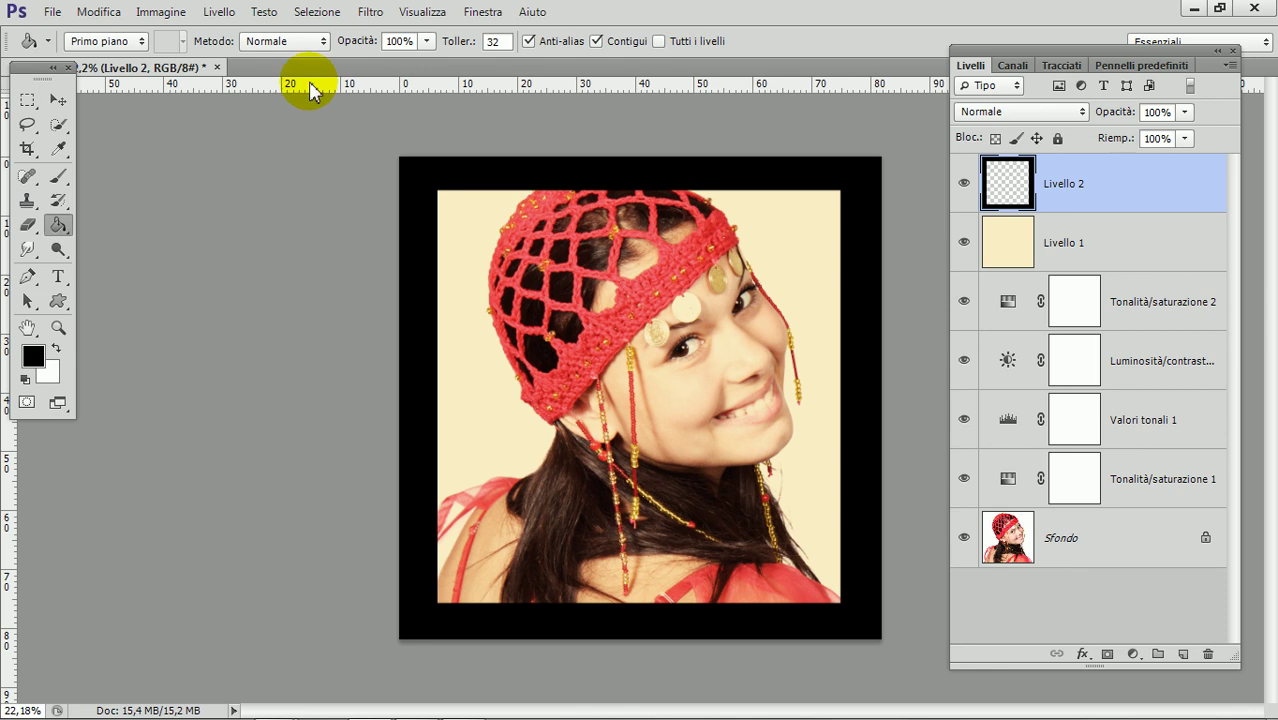
{"action": "left_click", "coordinate": [370, 12]}
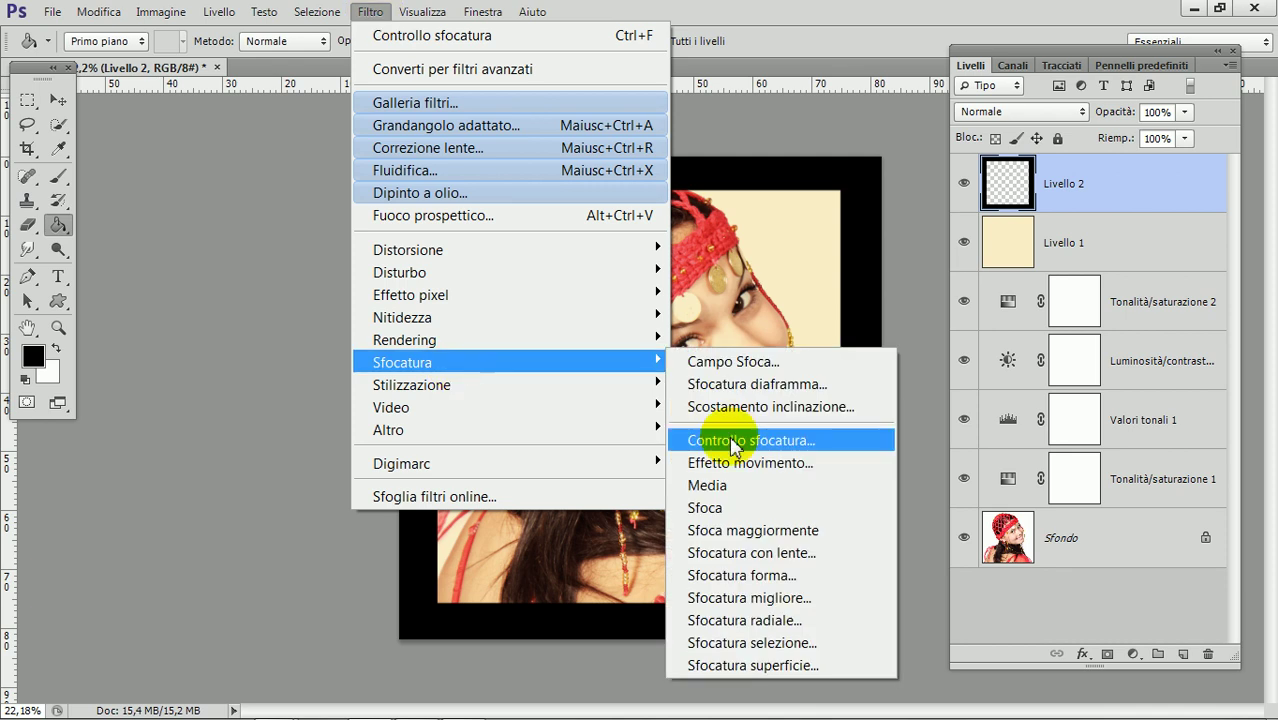
Gaussian-blur the black border with radius 154,7 and lower Livello 2 opacity to 92%
{"action": "left_click", "coordinate": [738, 443]}
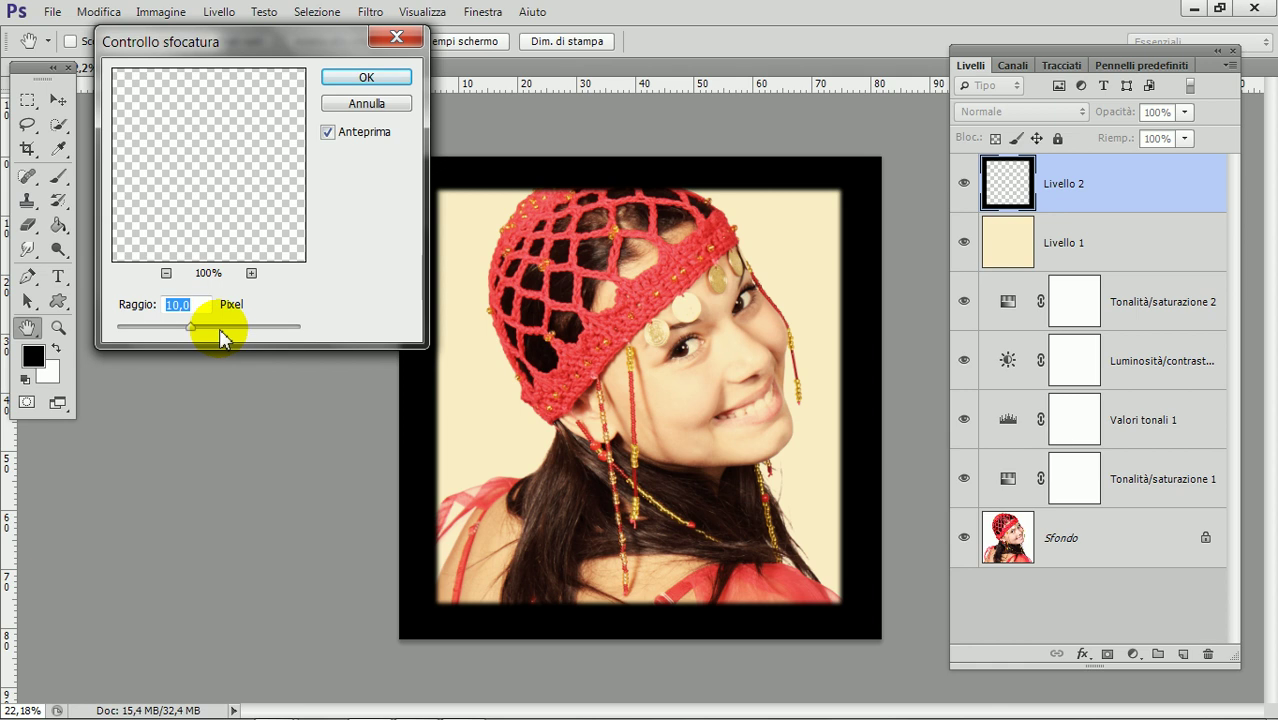
{"action": "left_click_drag", "start_coordinate": [220, 331], "coordinate": [249, 339]}
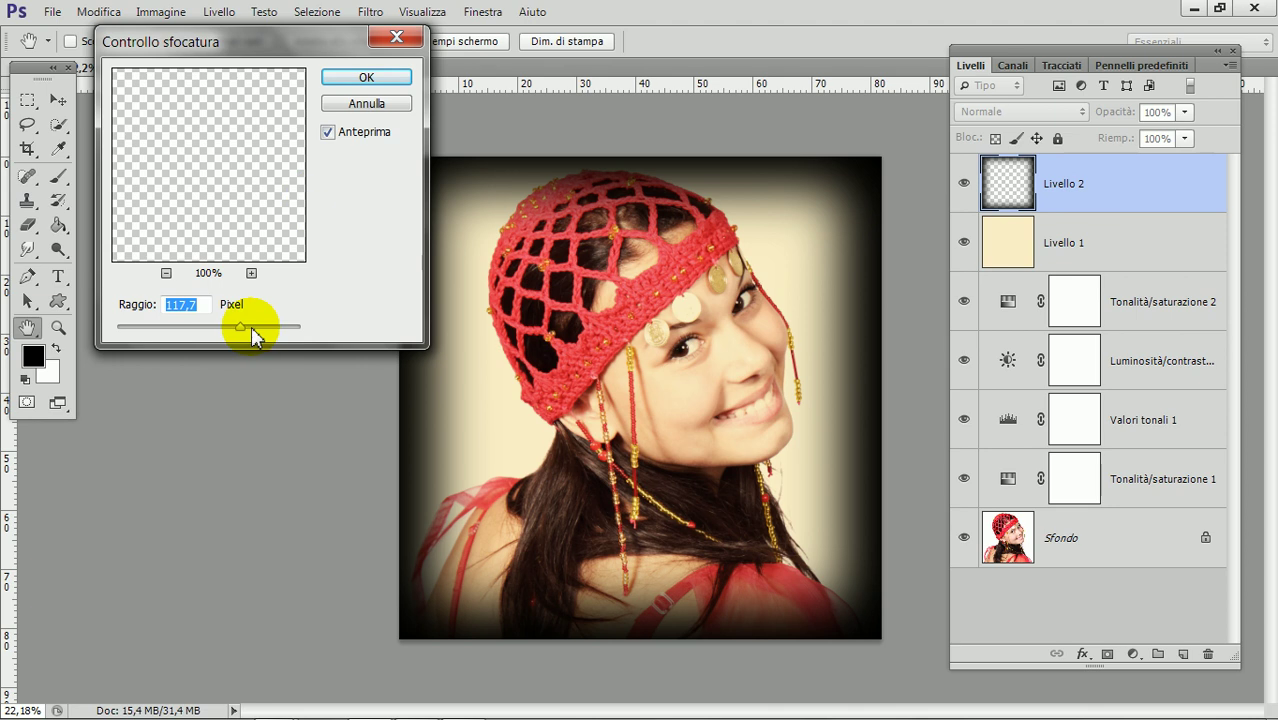
{"action": "left_click_drag", "start_coordinate": [253, 337], "coordinate": [257, 336]}
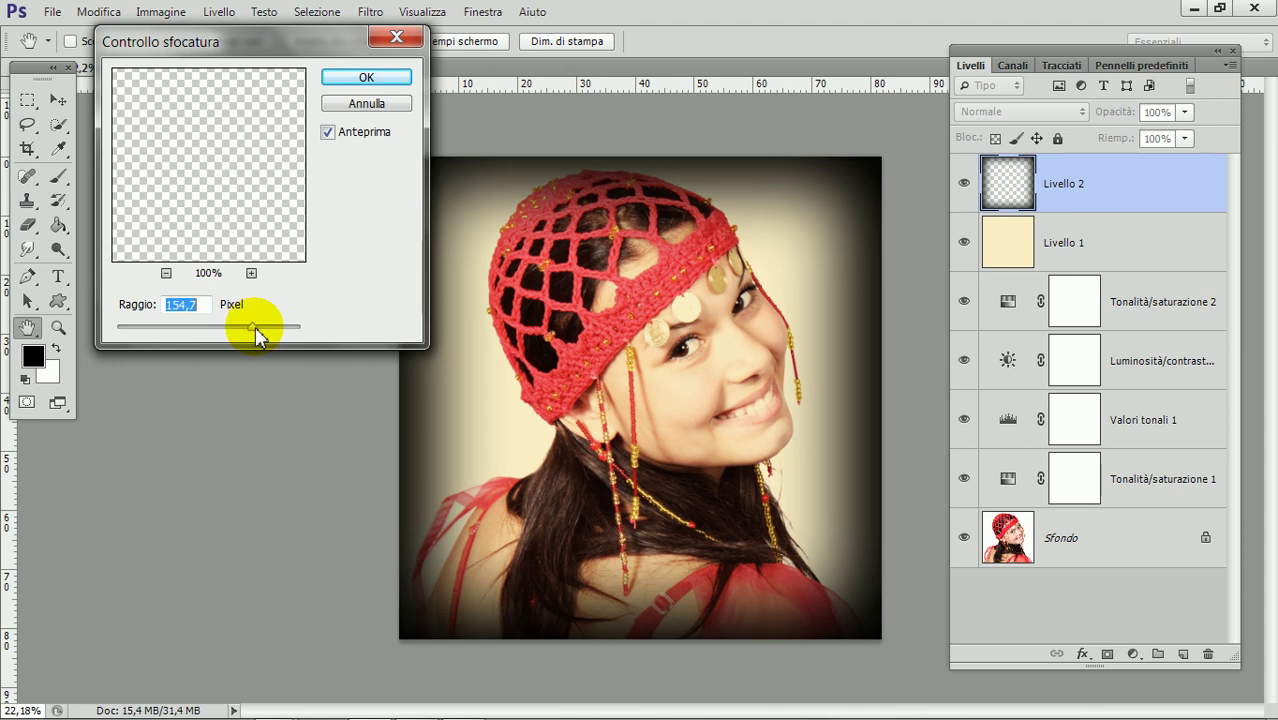
{"action": "left_click", "coordinate": [366, 78]}
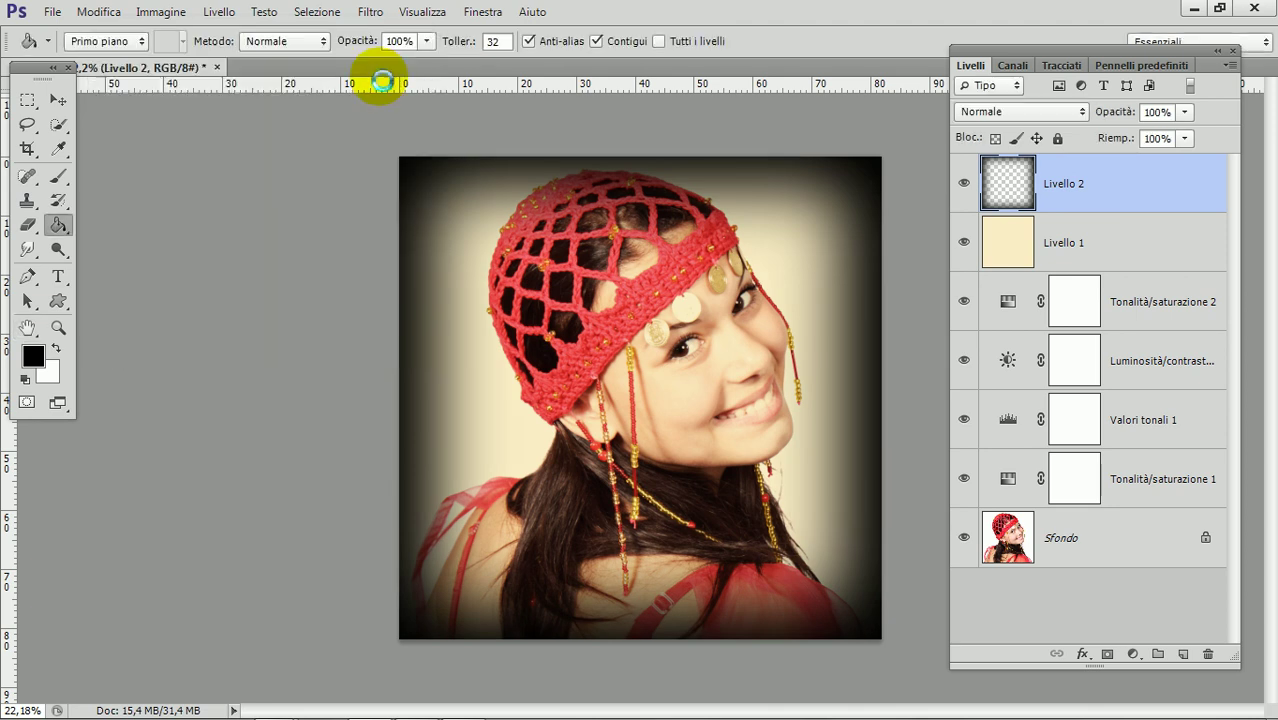
{"action": "left_click", "coordinate": [1184, 112]}
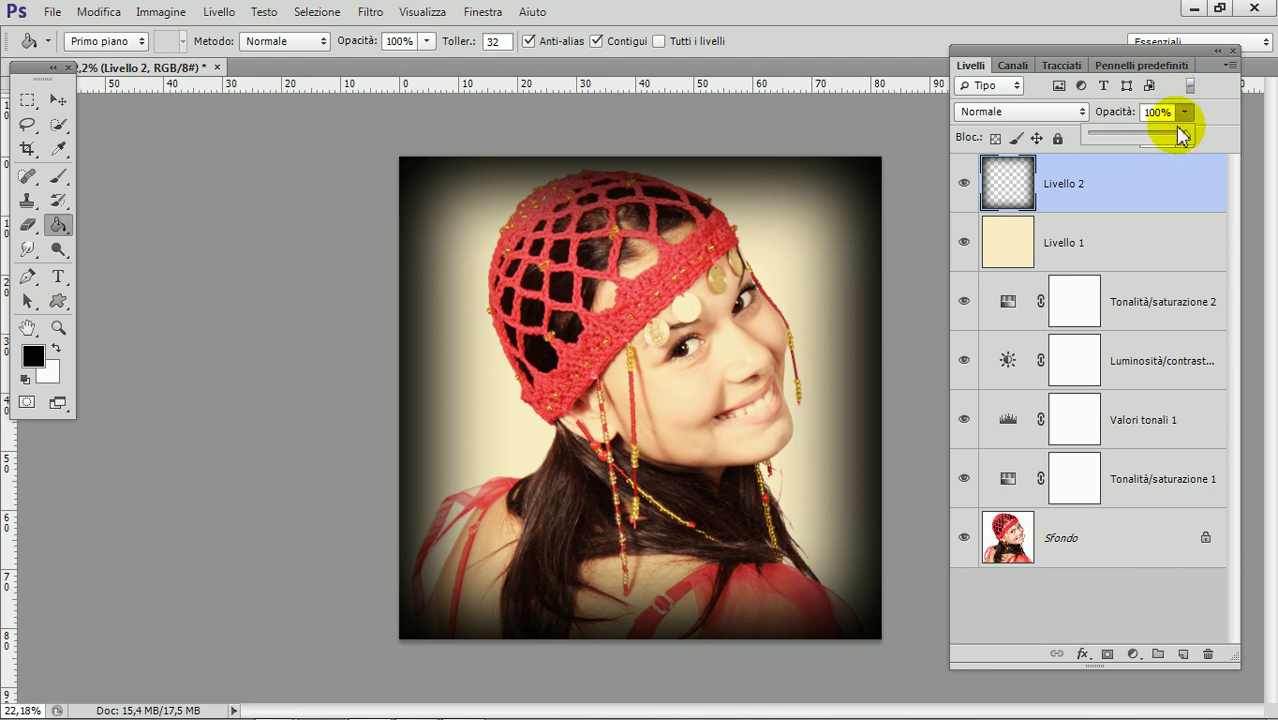
{"action": "mouse_move", "coordinate": [1181, 141]}
{"action": "left_mouse_down"}
{"action": "mouse_move", "coordinate": [1157, 143]}
{"action": "mouse_move", "coordinate": [1181, 147]}
{"action": "left_mouse_up"}
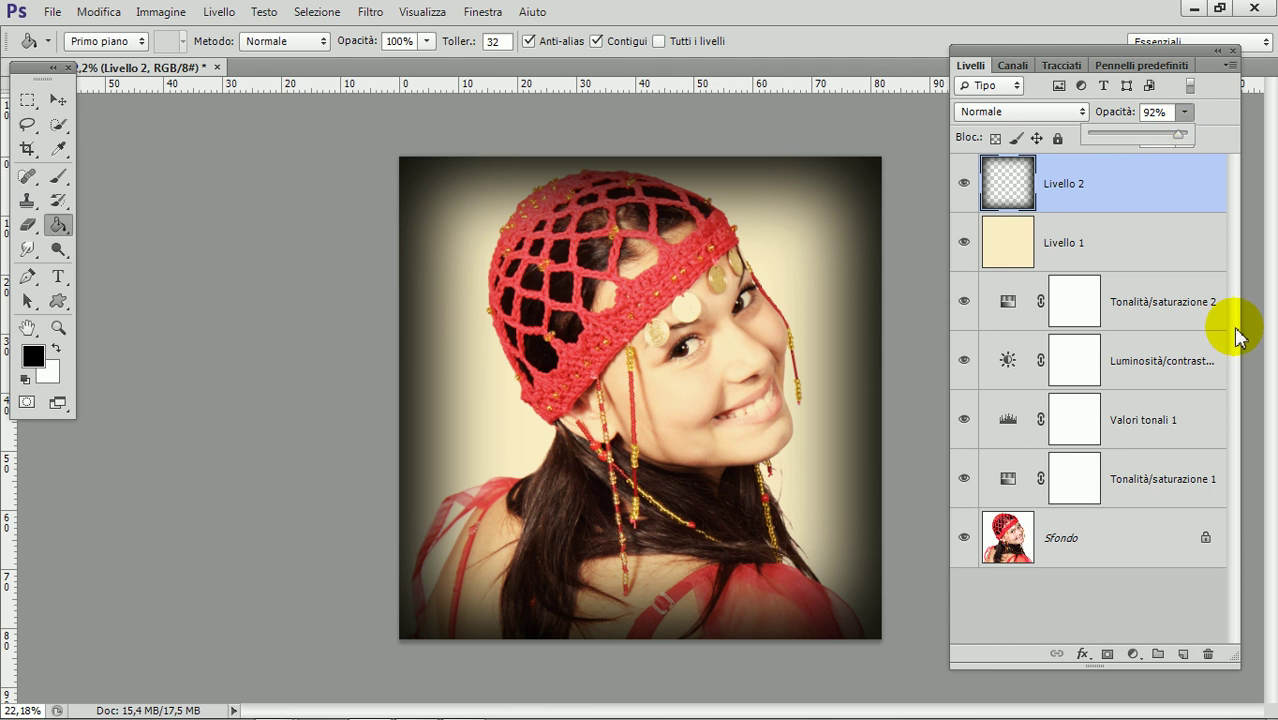
{"action": "left_click", "coordinate": [1130, 540]}
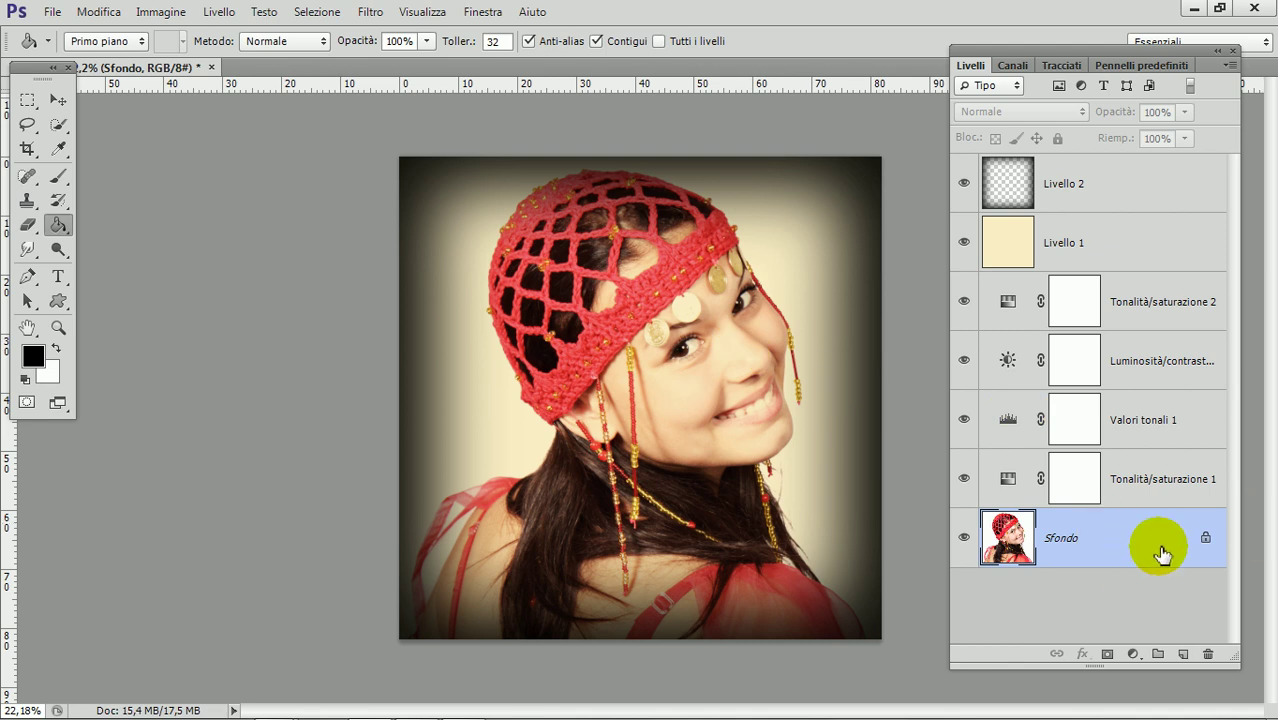
Duplicate Sfondo and blur the copy with Controllo sfocatura at a 6.1-pixel radius
{"action": "left_click_drag", "start_coordinate": [1142, 541], "coordinate": [1188, 662]}
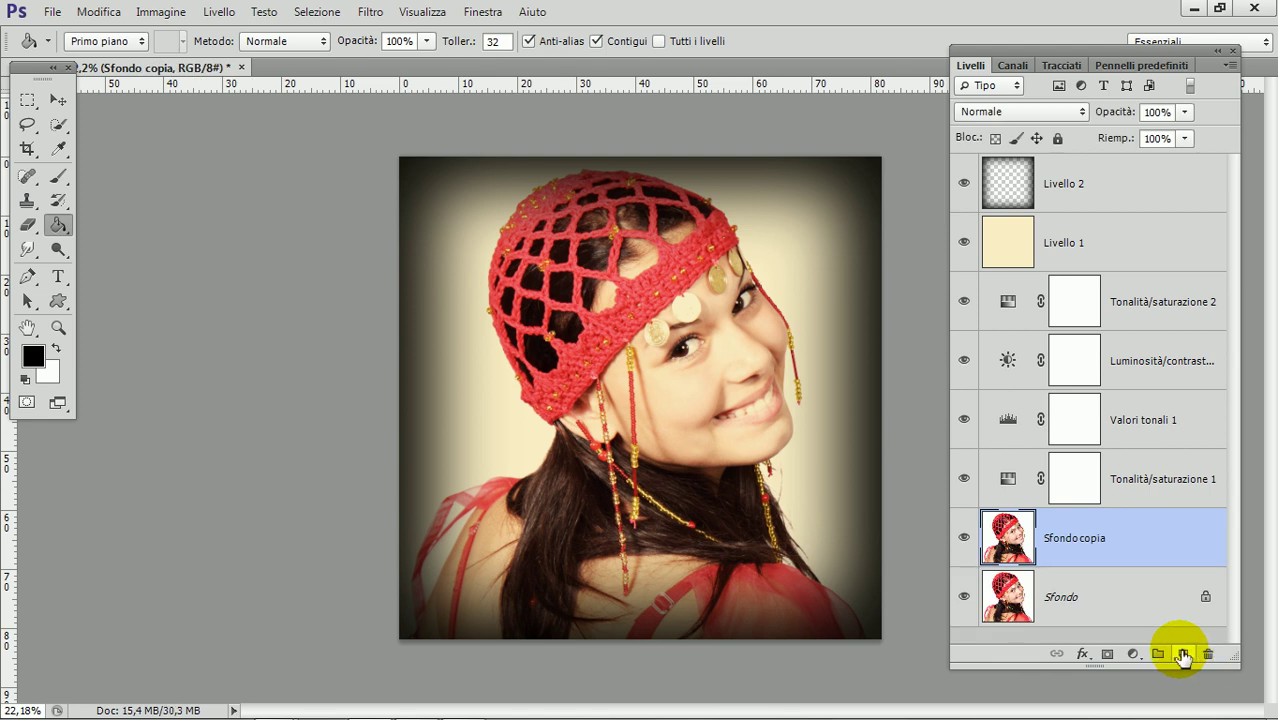
{"action": "left_click", "coordinate": [371, 13]}
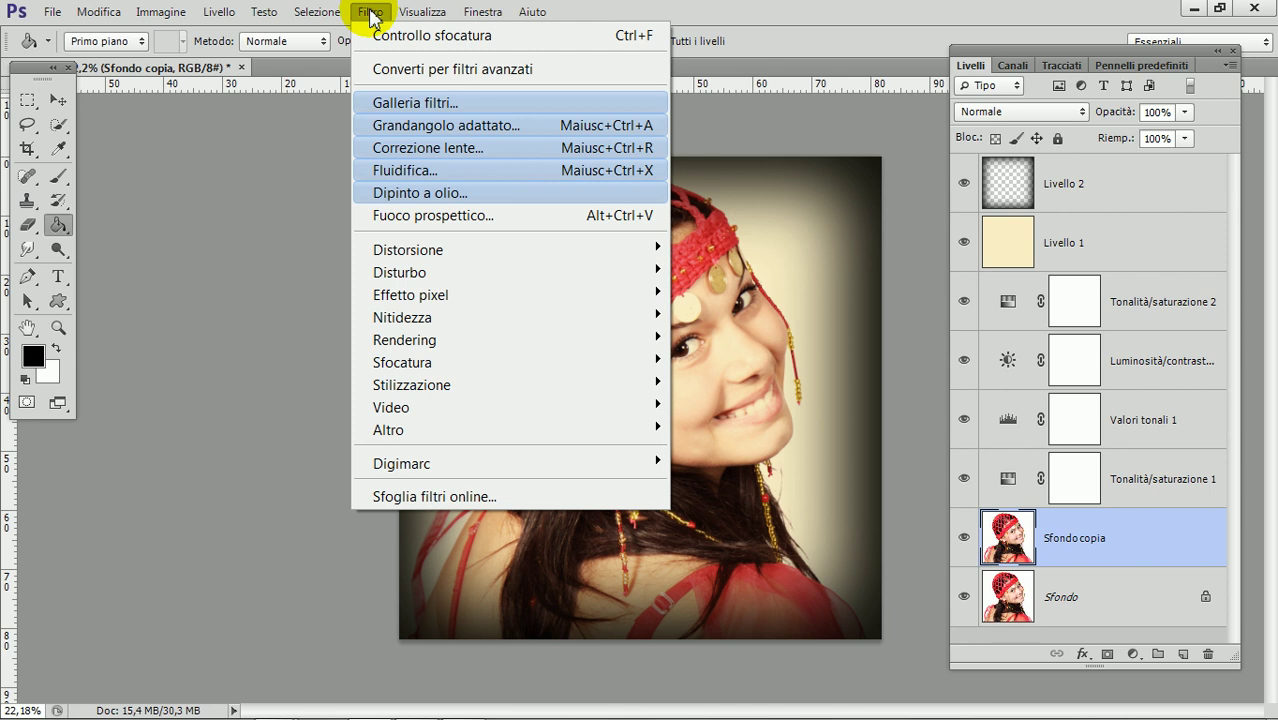
{"action": "mouse_move", "coordinate": [403, 362]}
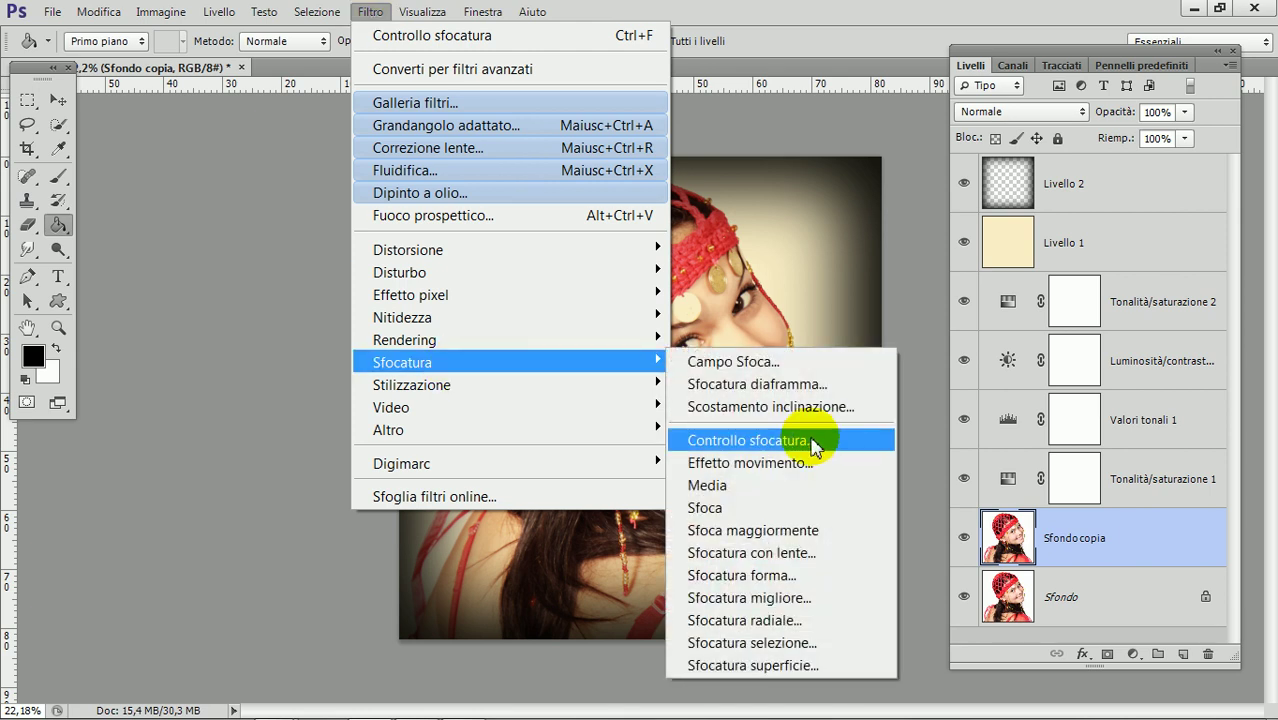
{"action": "left_click", "coordinate": [815, 442]}
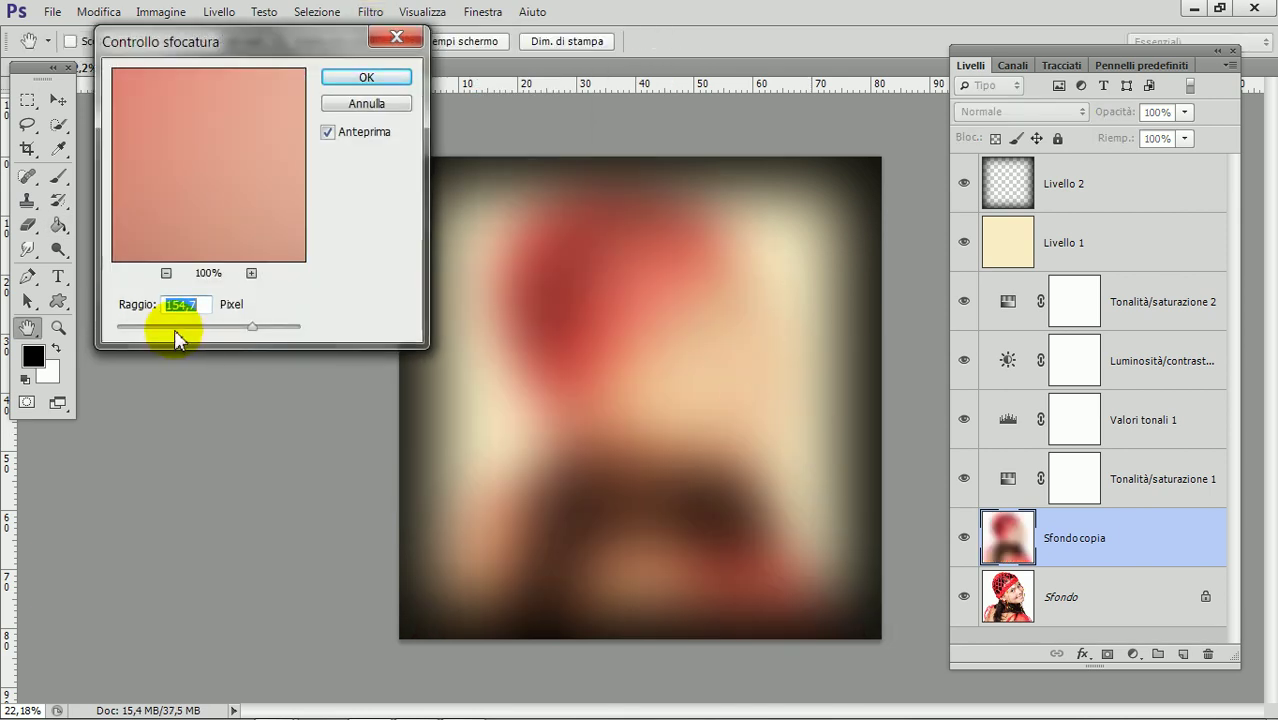
{"action": "left_click", "coordinate": [174, 327]}
{"action": "left_click", "coordinate": [583, 375]}
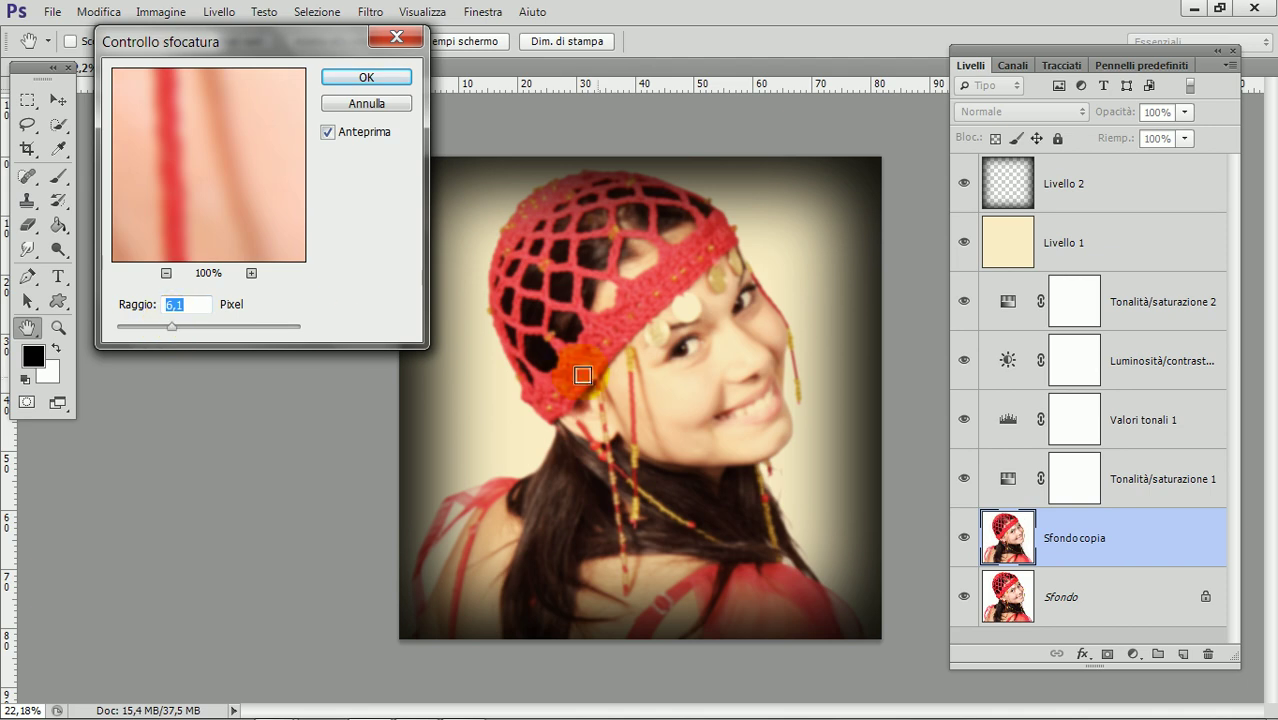
{"action": "left_click", "coordinate": [619, 312]}
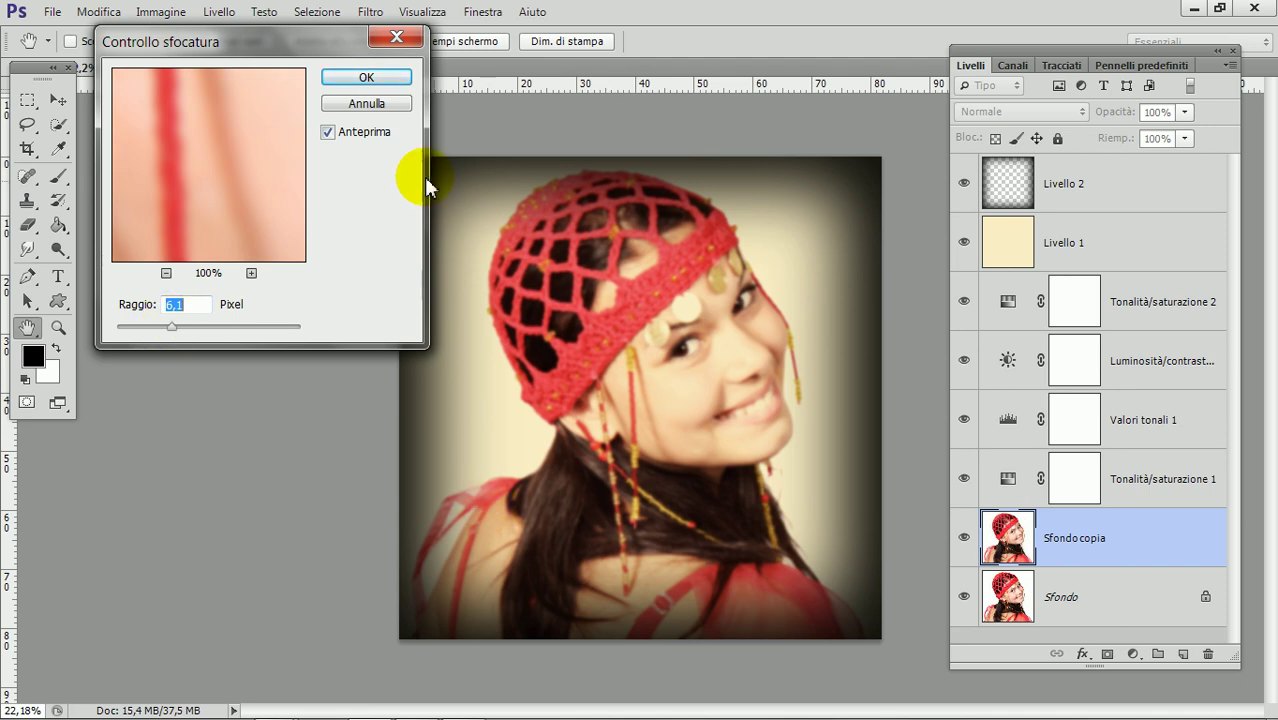
{"action": "left_click", "coordinate": [368, 77]}
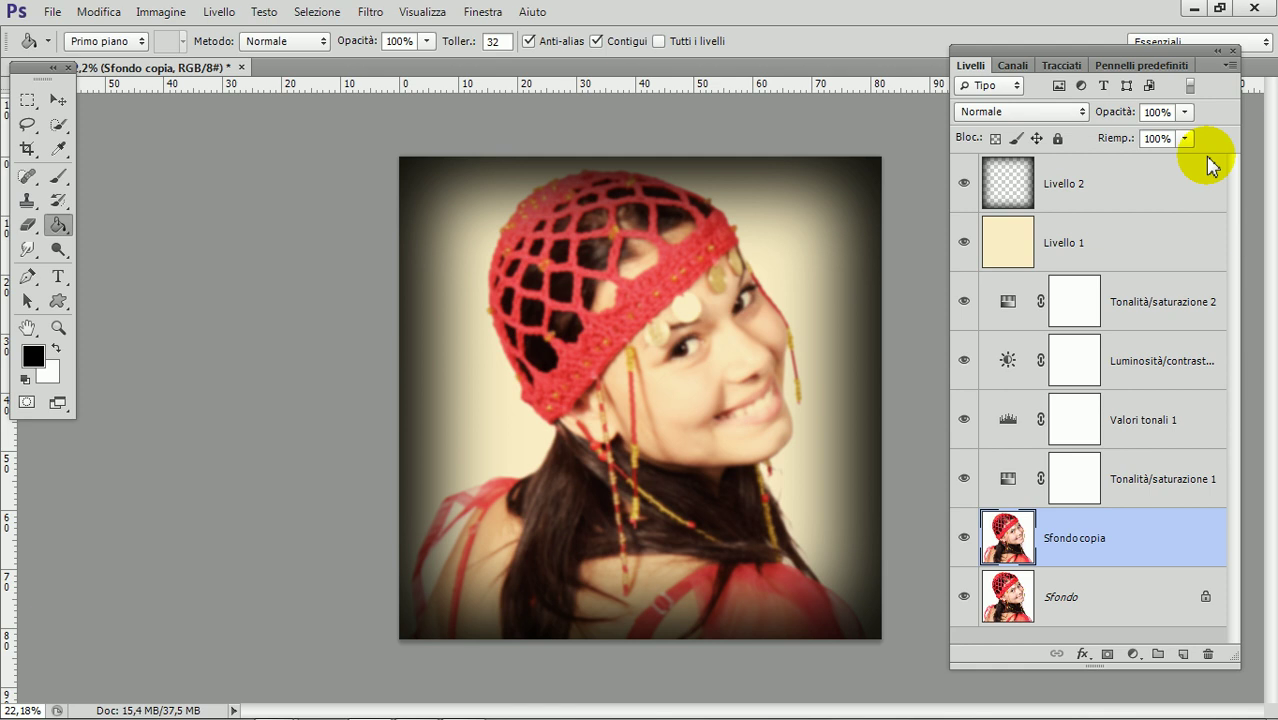
Lower the blurred Sfondo copia layer's opacity to 50%
{"action": "left_click", "coordinate": [1184, 111]}
{"action": "left_click_drag", "start_coordinate": [1182, 140], "coordinate": [1149, 143]}
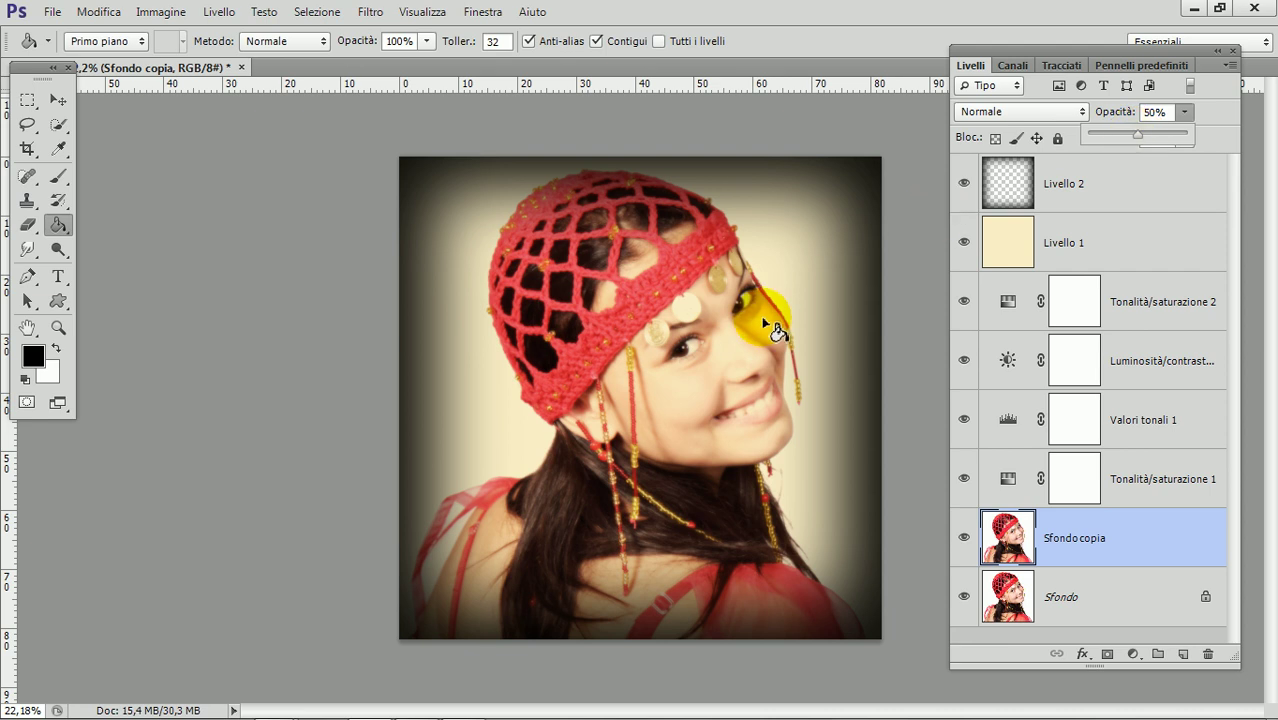
{"action": "scroll", "coordinate": [762, 316], "scroll_direction": "up", "scroll_amount": 2, "text": "alt"}
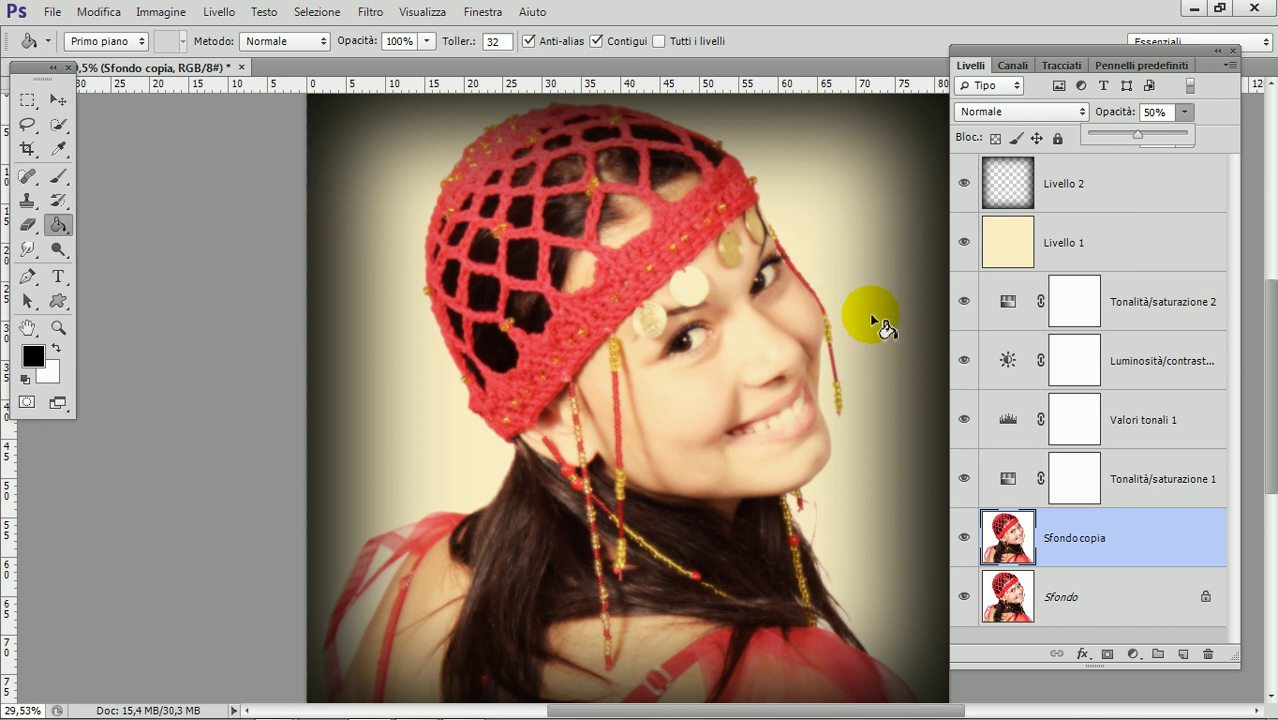
Add a layer mask to Sfondo copia and set the Brush to 55 px with 0% hardness
{"action": "left_click", "coordinate": [1095, 528]}
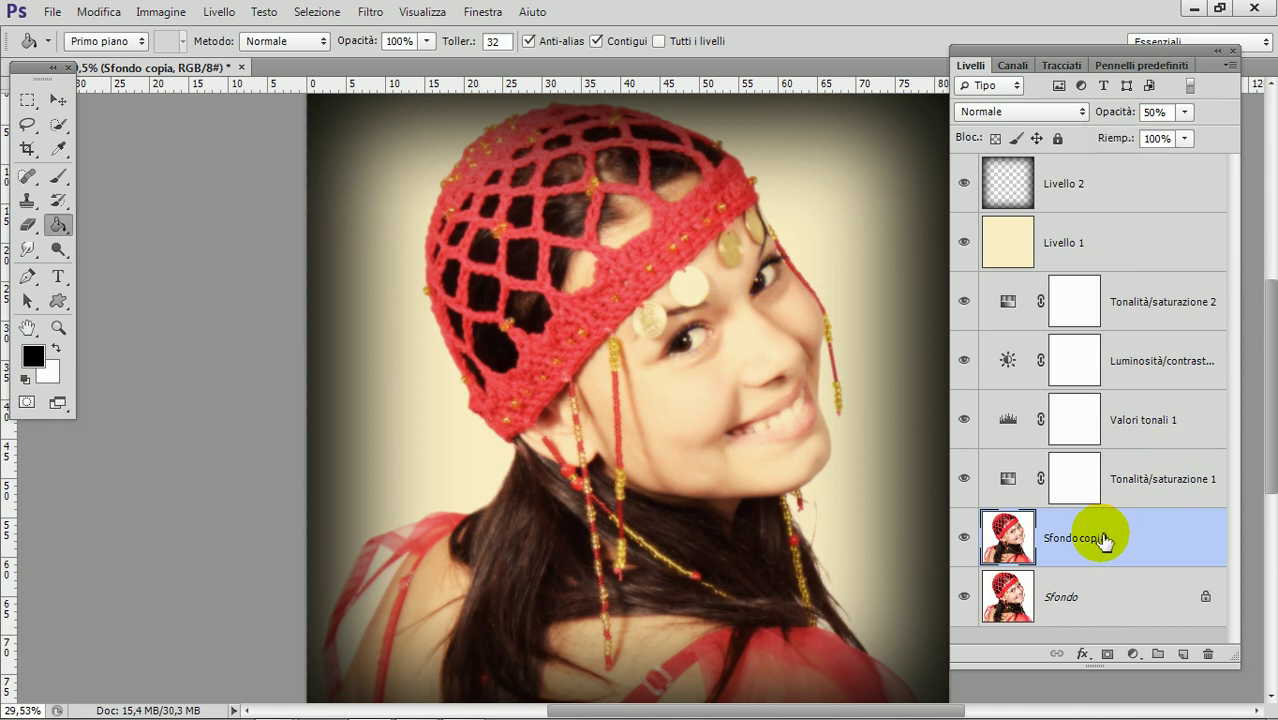
{"action": "left_click", "coordinate": [1109, 654]}
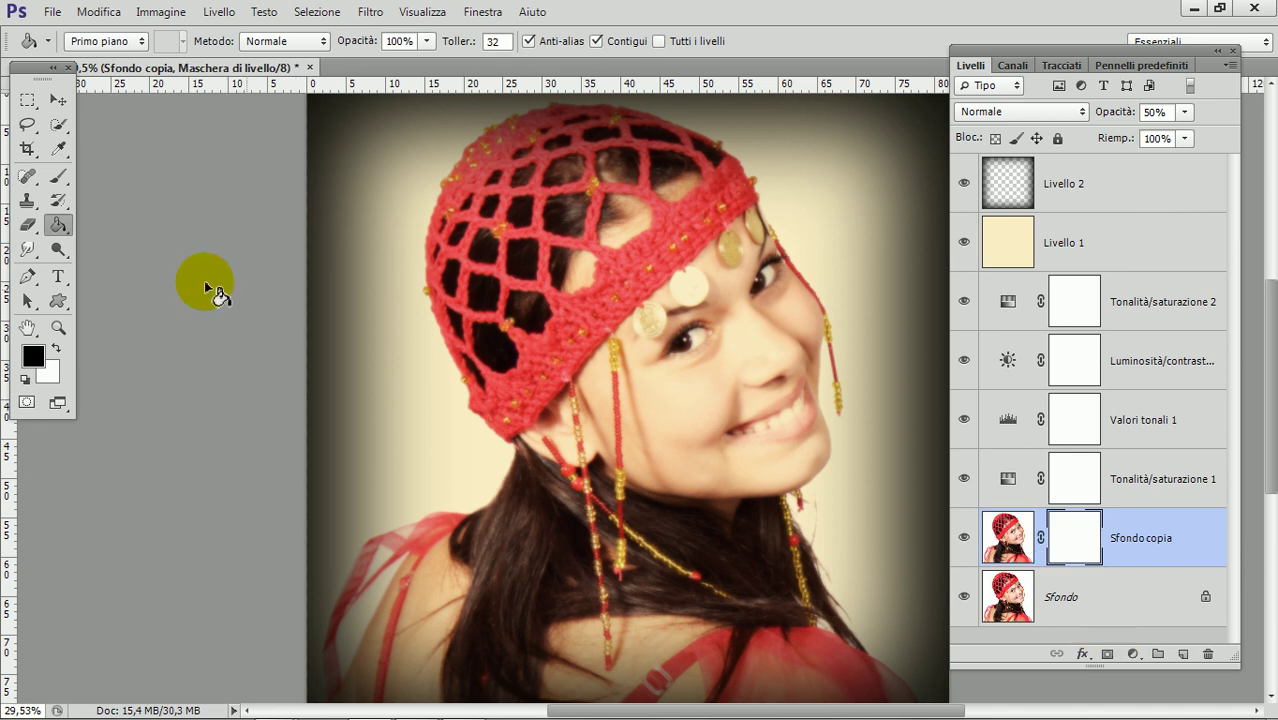
{"action": "left_click", "coordinate": [58, 176]}
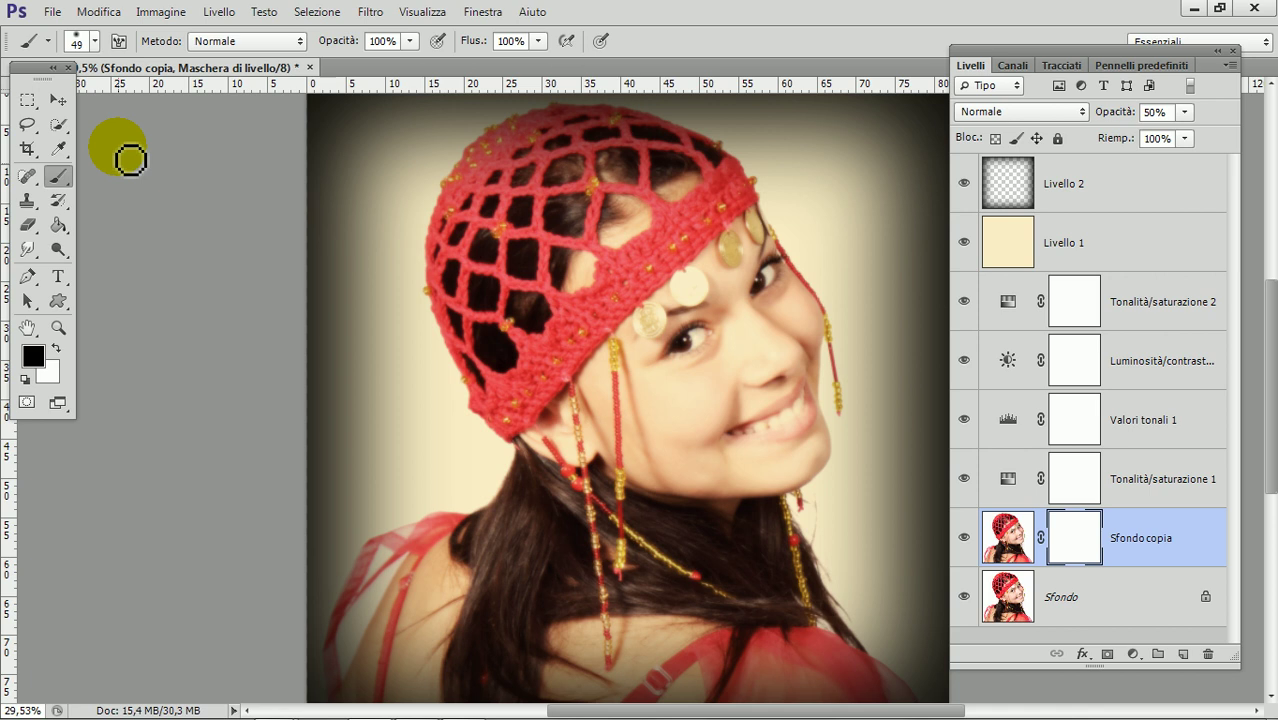
{"action": "left_click", "coordinate": [95, 42]}
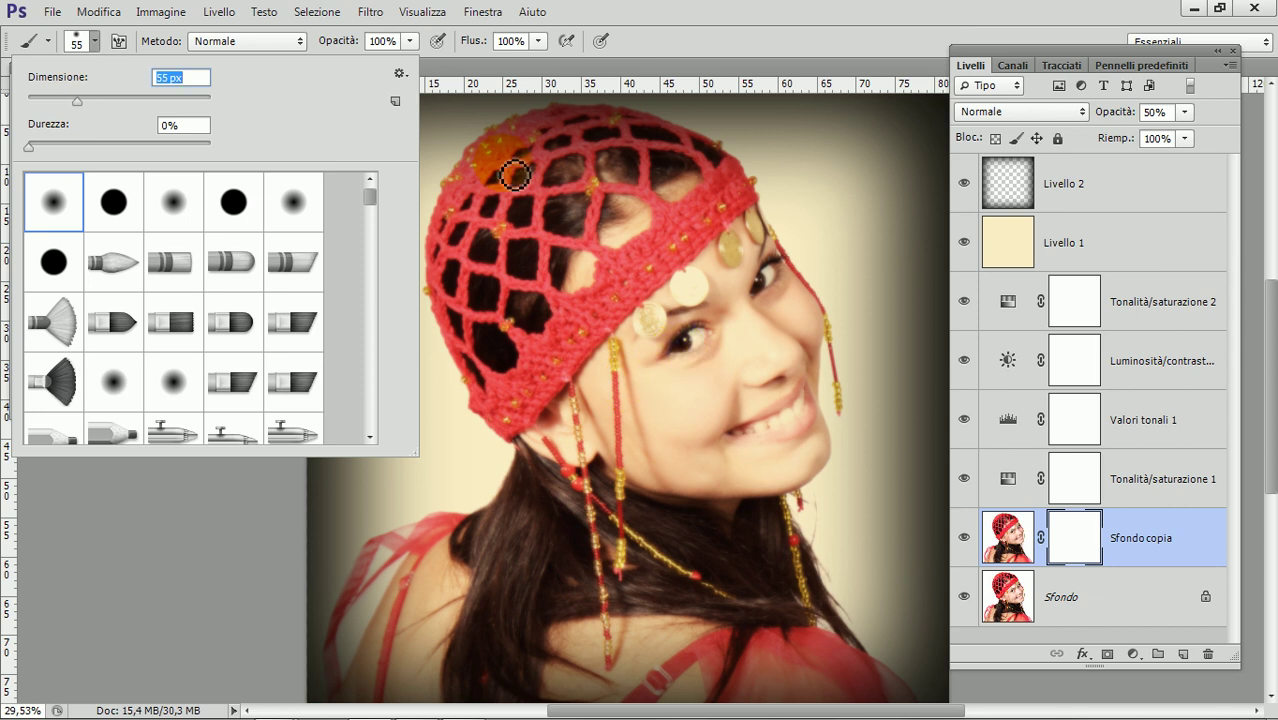
{"action": "left_click", "coordinate": [699, 334]}
Paint black on the mask over and around the eye to keep it sharp
{"action": "left_click_drag", "start_coordinate": [716, 354], "coordinate": [752, 385]}
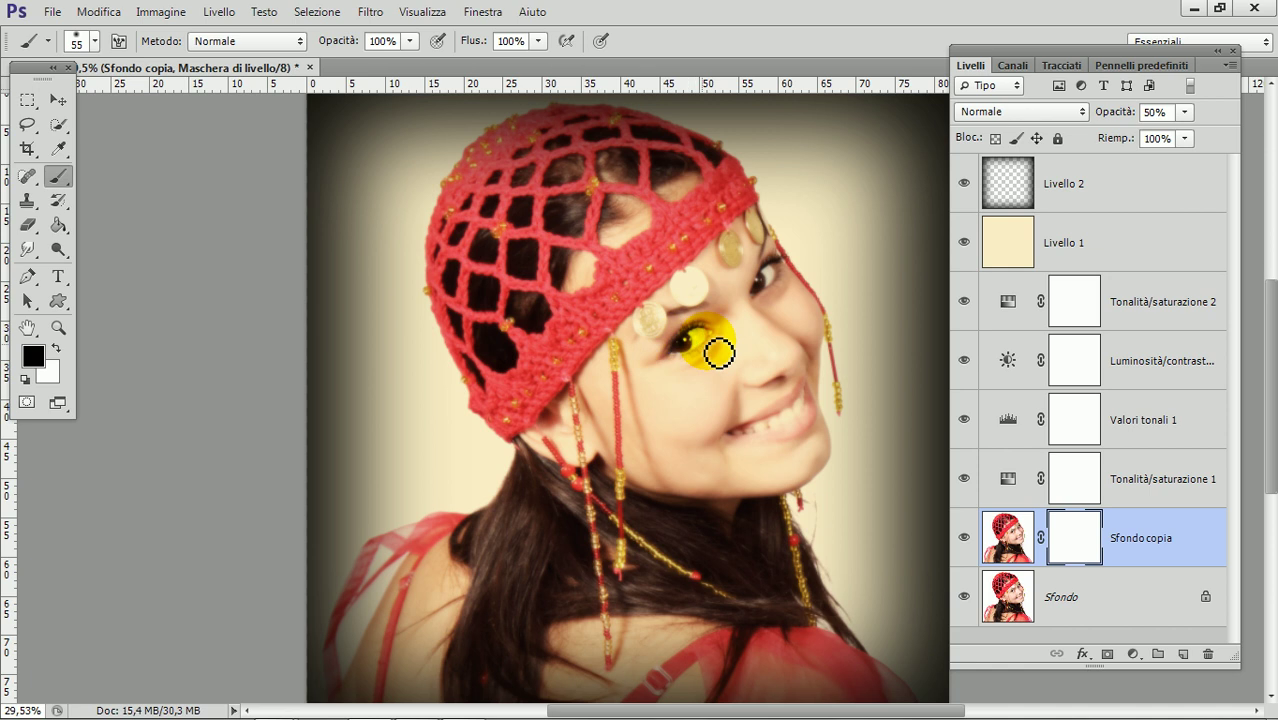
{"action": "left_click", "coordinate": [1081, 538]}
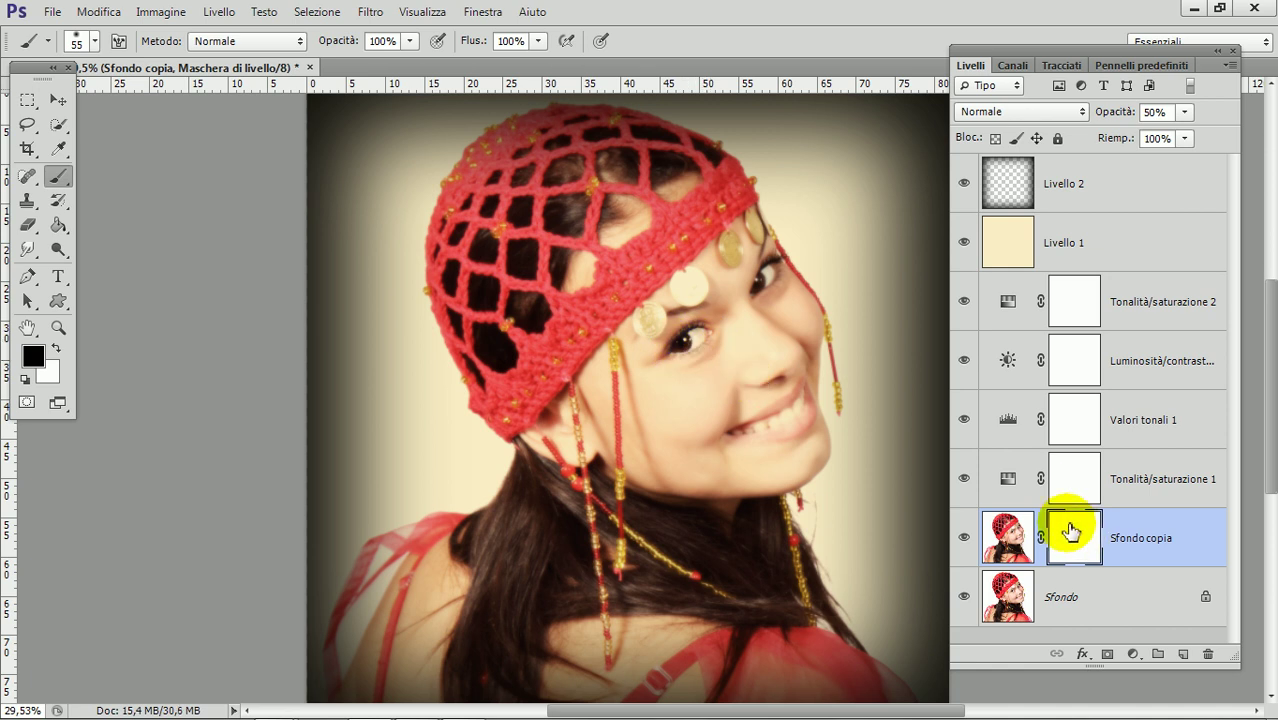
{"action": "mouse_move", "coordinate": [742, 262]}
{"action": "left_mouse_down"}
{"action": "mouse_move", "coordinate": [769, 307]}
{"action": "mouse_move", "coordinate": [854, 326]}
{"action": "left_mouse_up"}
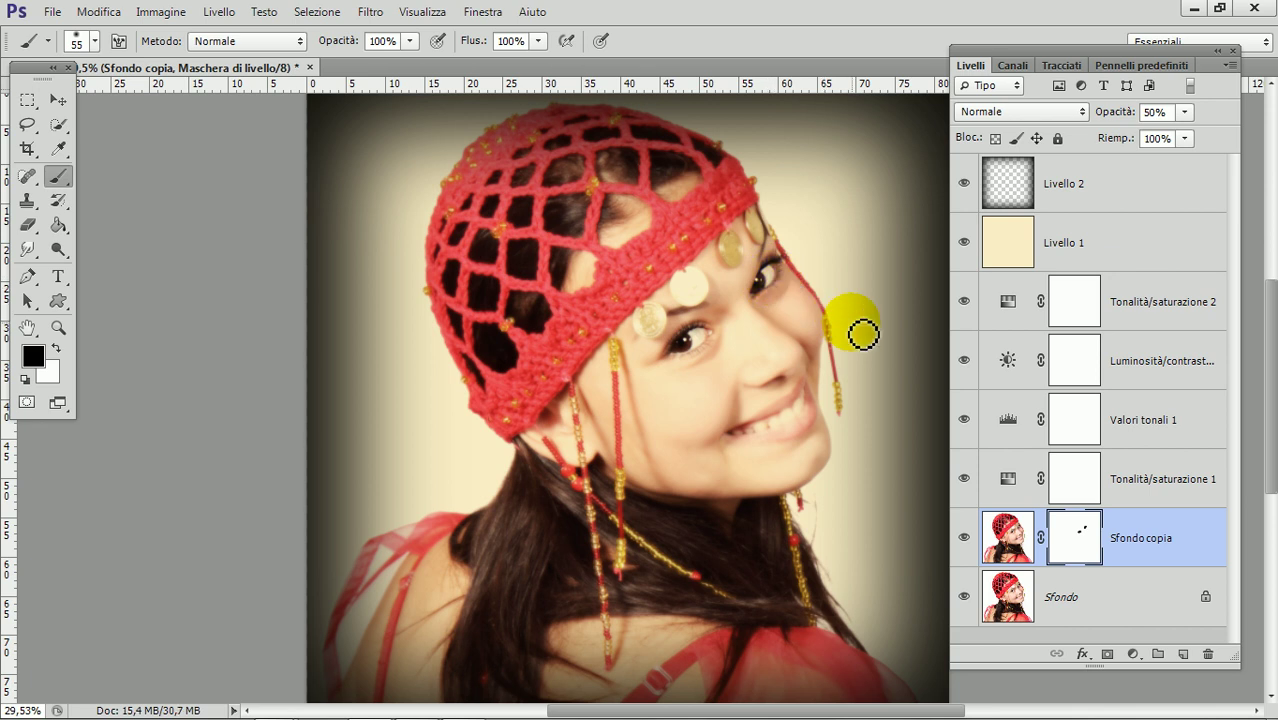
{"action": "scroll", "coordinate": [862, 334], "scroll_direction": "down", "scroll_amount": 1}
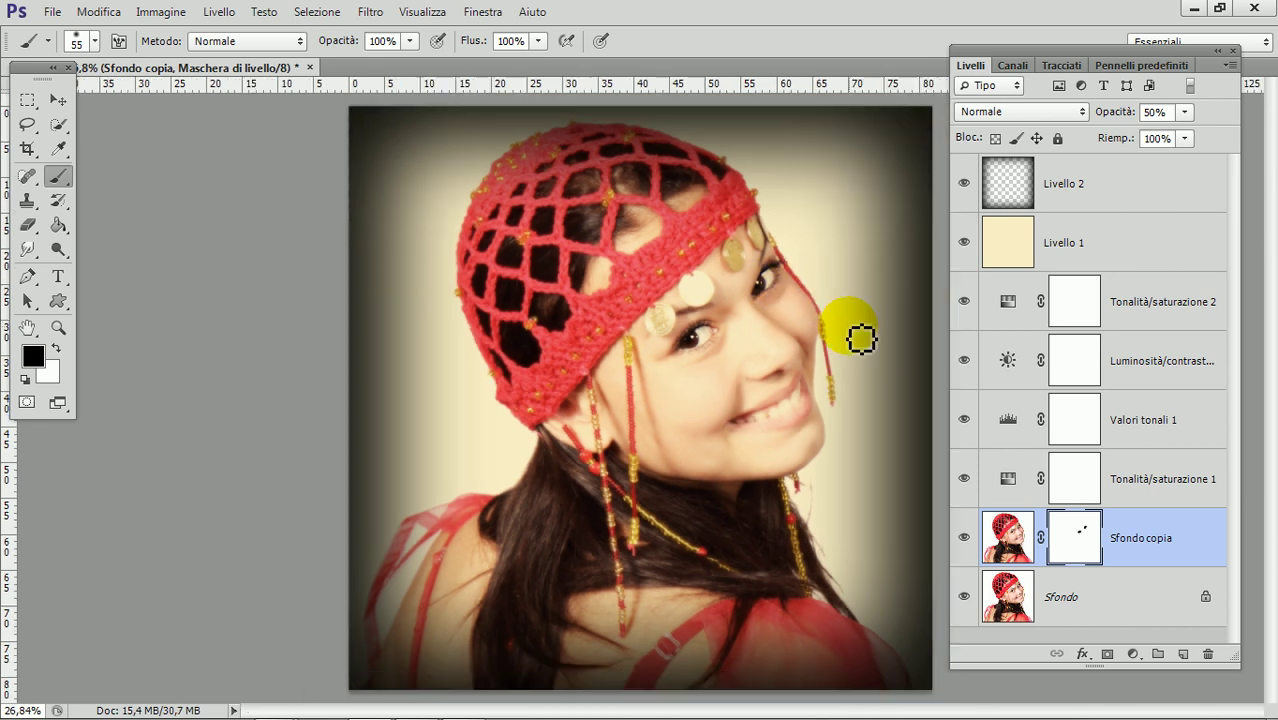
{"action": "scroll", "coordinate": [862, 334], "scroll_direction": "down", "scroll_amount": 1}
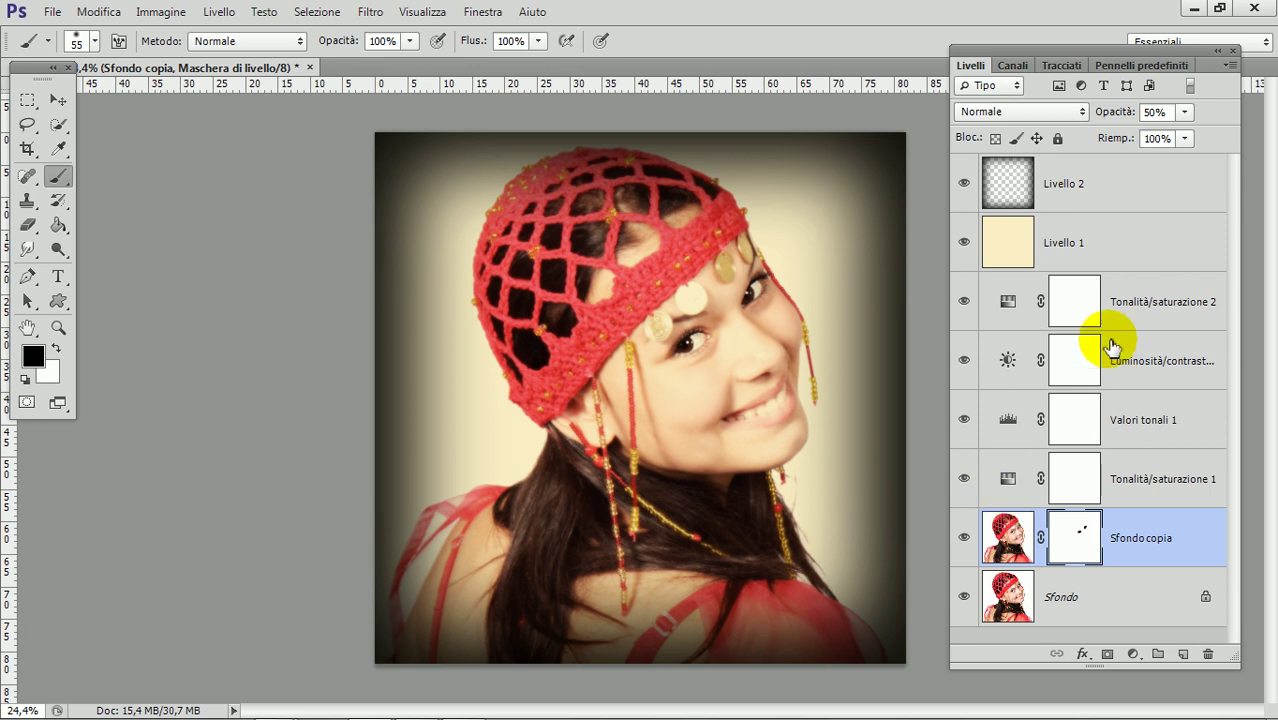
{"action": "left_click", "coordinate": [1143, 202]}
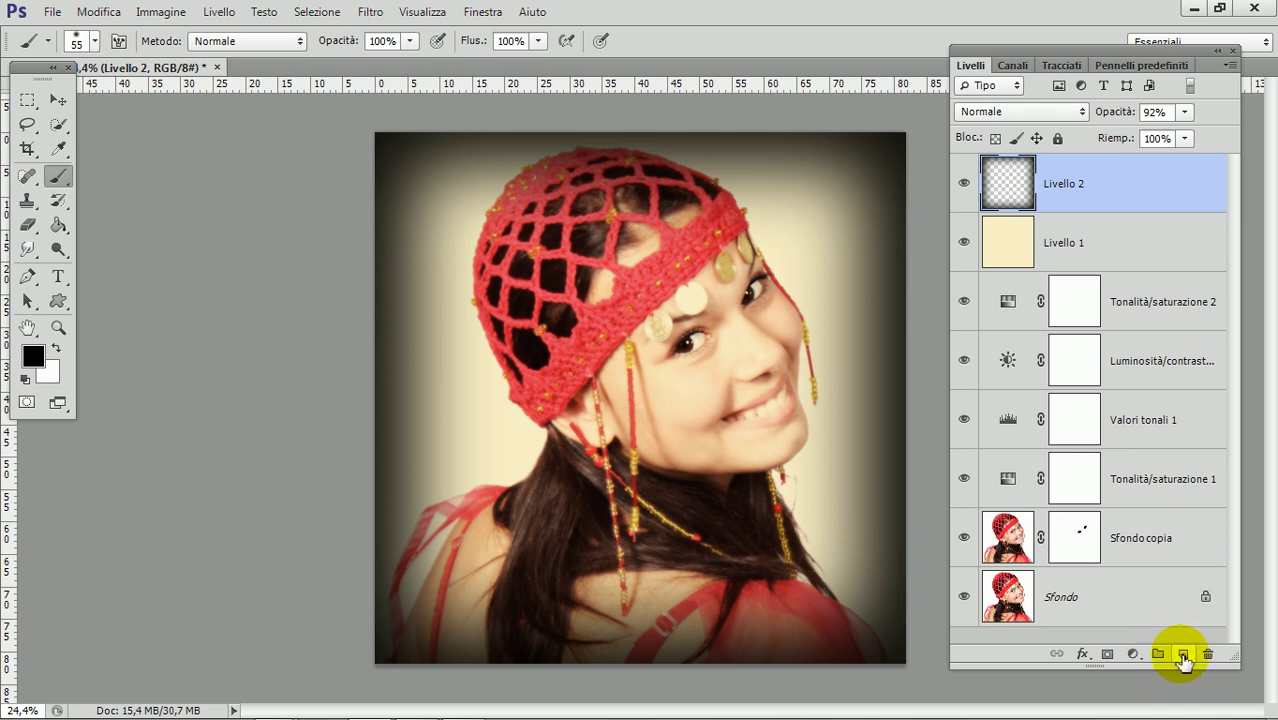
Create new layer Livello 3 and marquee a rectangle slightly inside the image edges
{"action": "left_click", "coordinate": [1183, 655]}
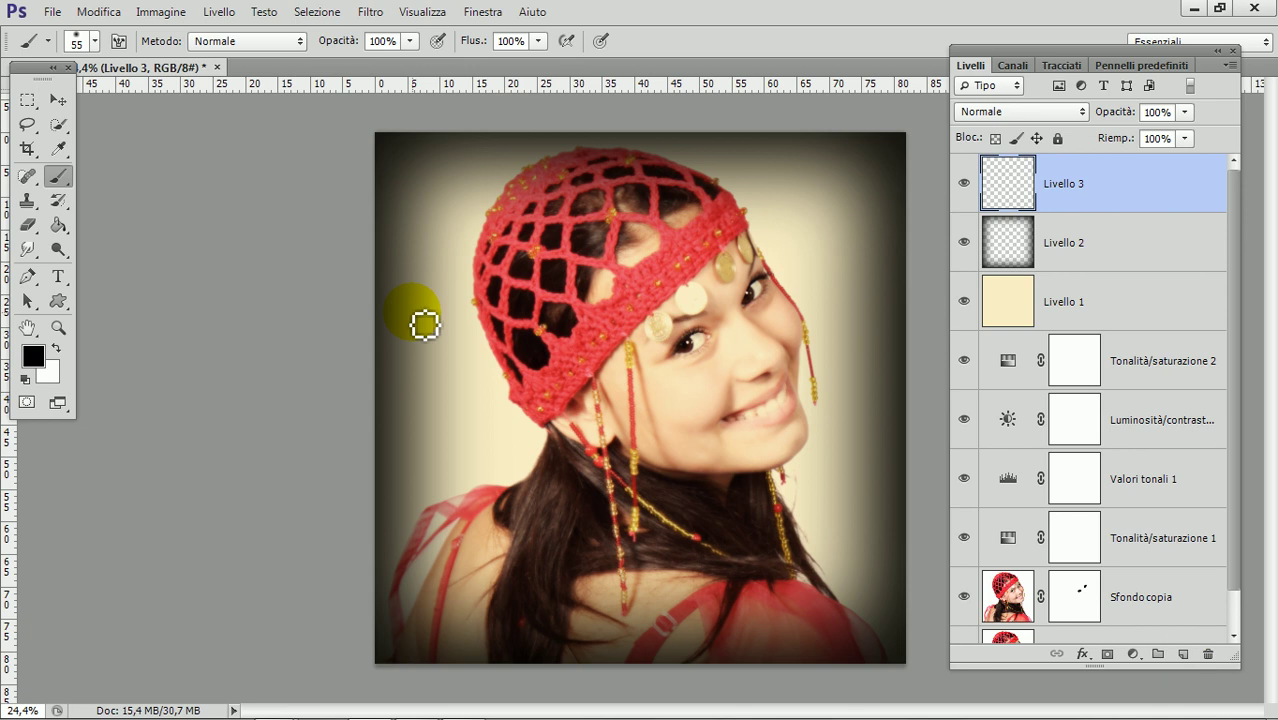
{"action": "left_click", "coordinate": [25, 101]}
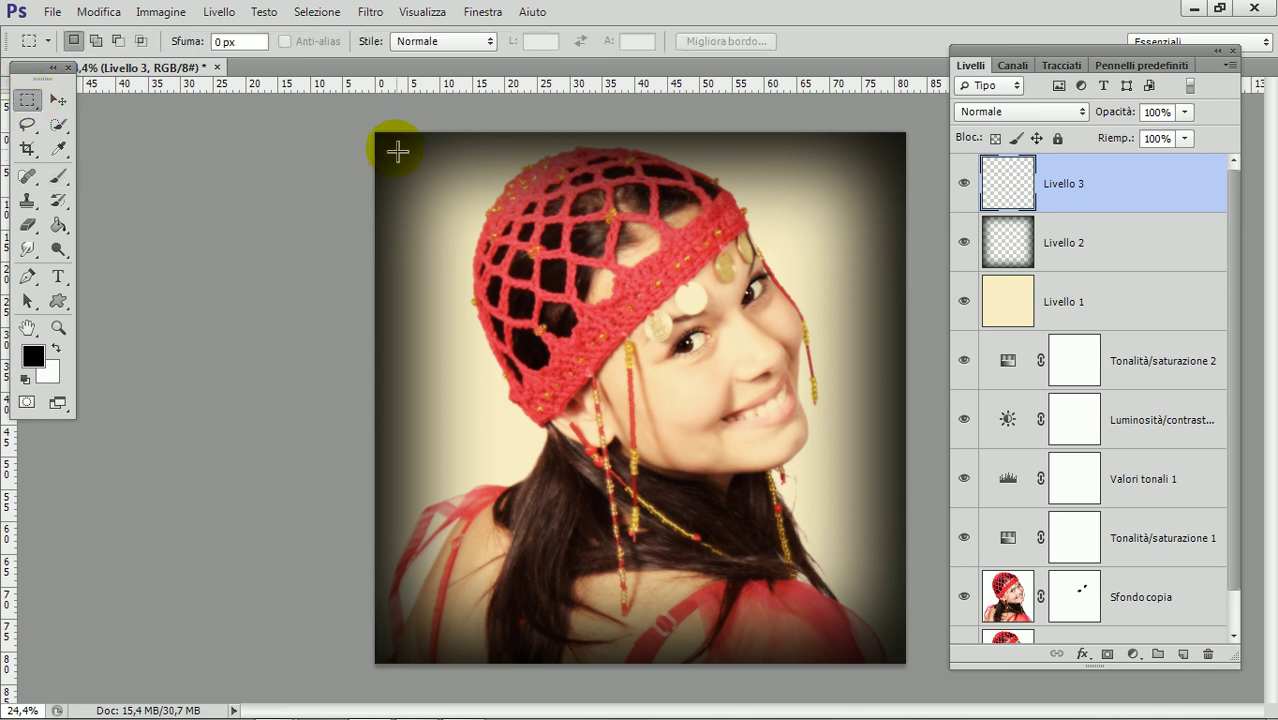
{"action": "mouse_move", "coordinate": [391, 152]}
{"action": "left_mouse_down"}
{"action": "mouse_move", "coordinate": [853, 652]}
{"action": "mouse_move", "coordinate": [889, 649]}
{"action": "left_mouse_up"}
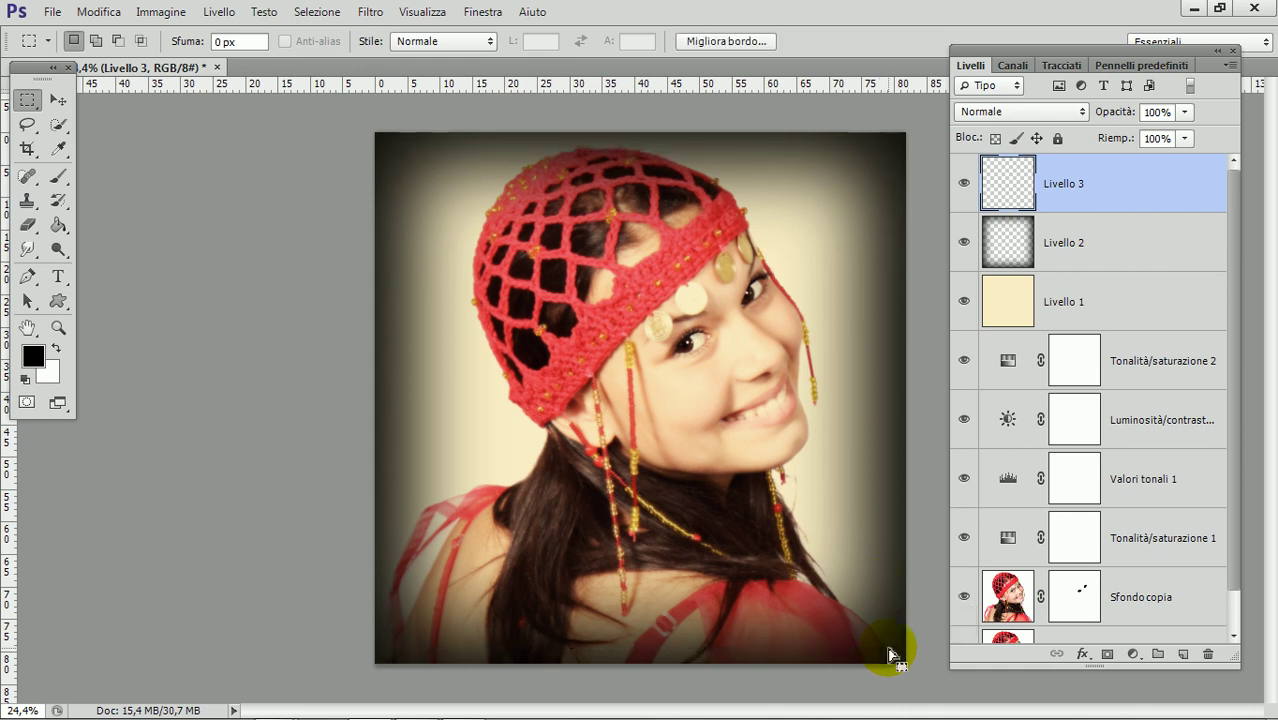
Invert the selection, fill the border strip with black, then deselect
{"action": "left_click", "coordinate": [325, 13]}
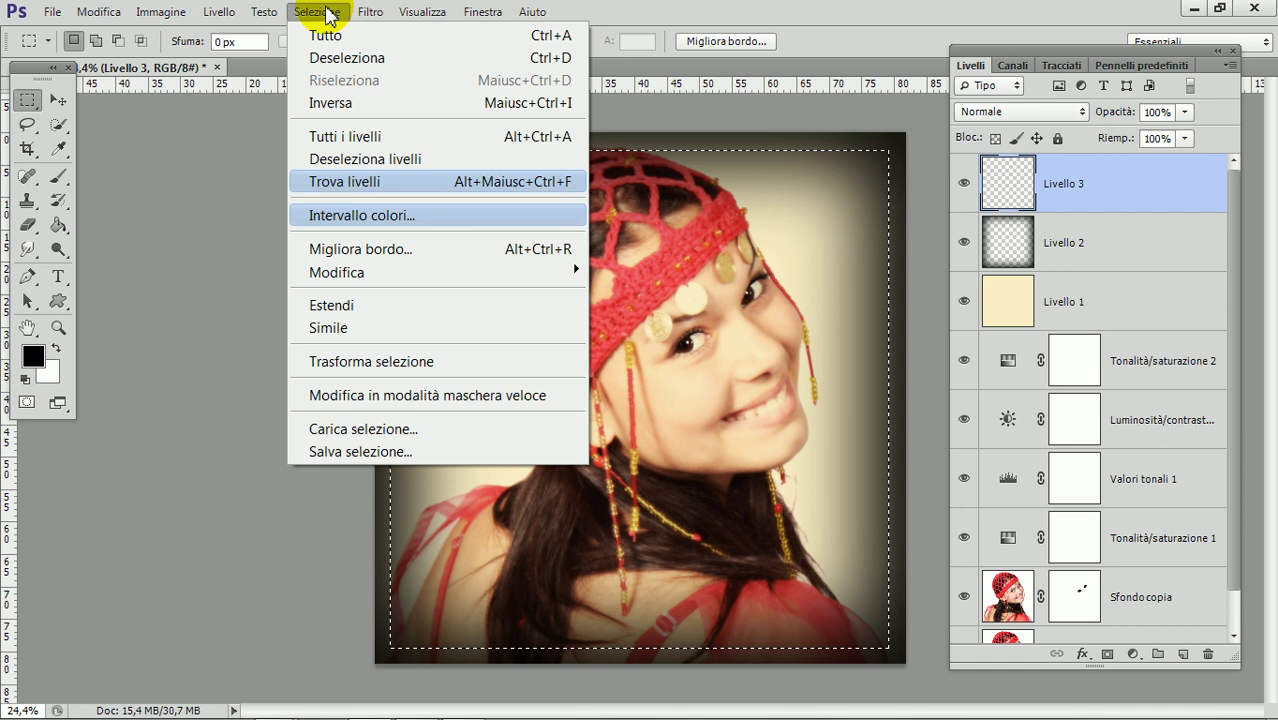
{"action": "left_click", "coordinate": [310, 103]}
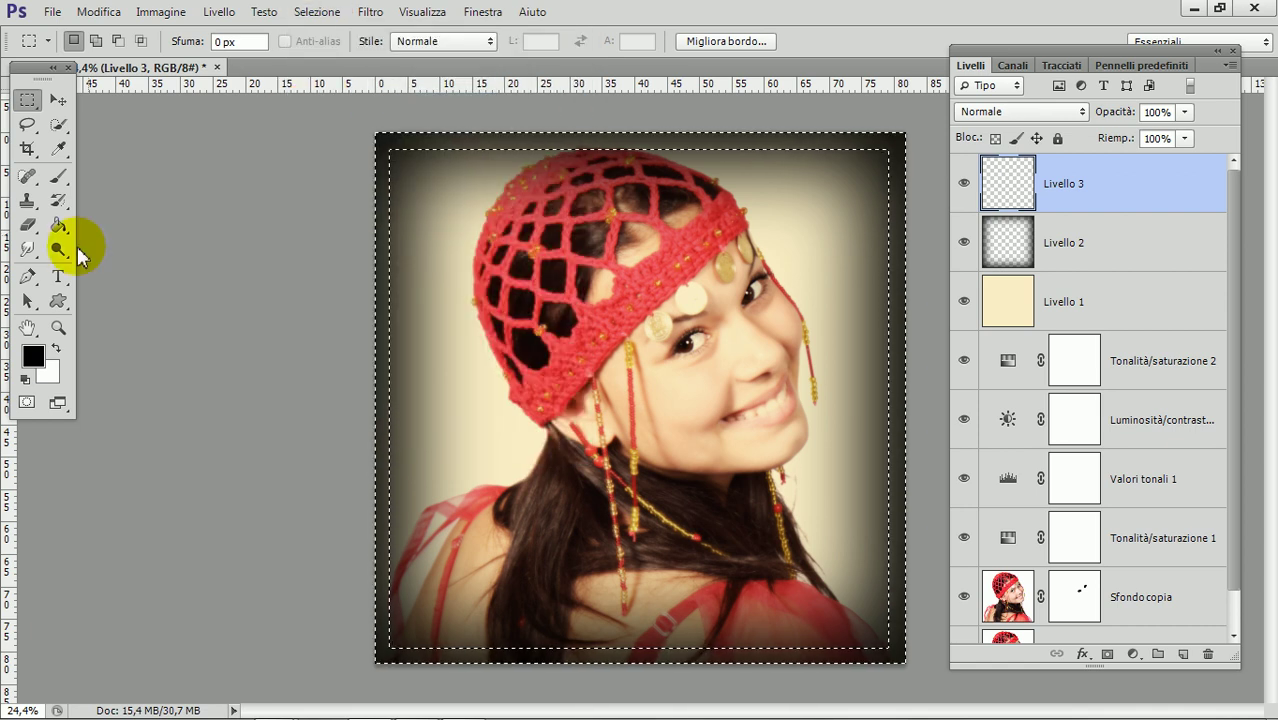
{"action": "left_click", "coordinate": [58, 225]}
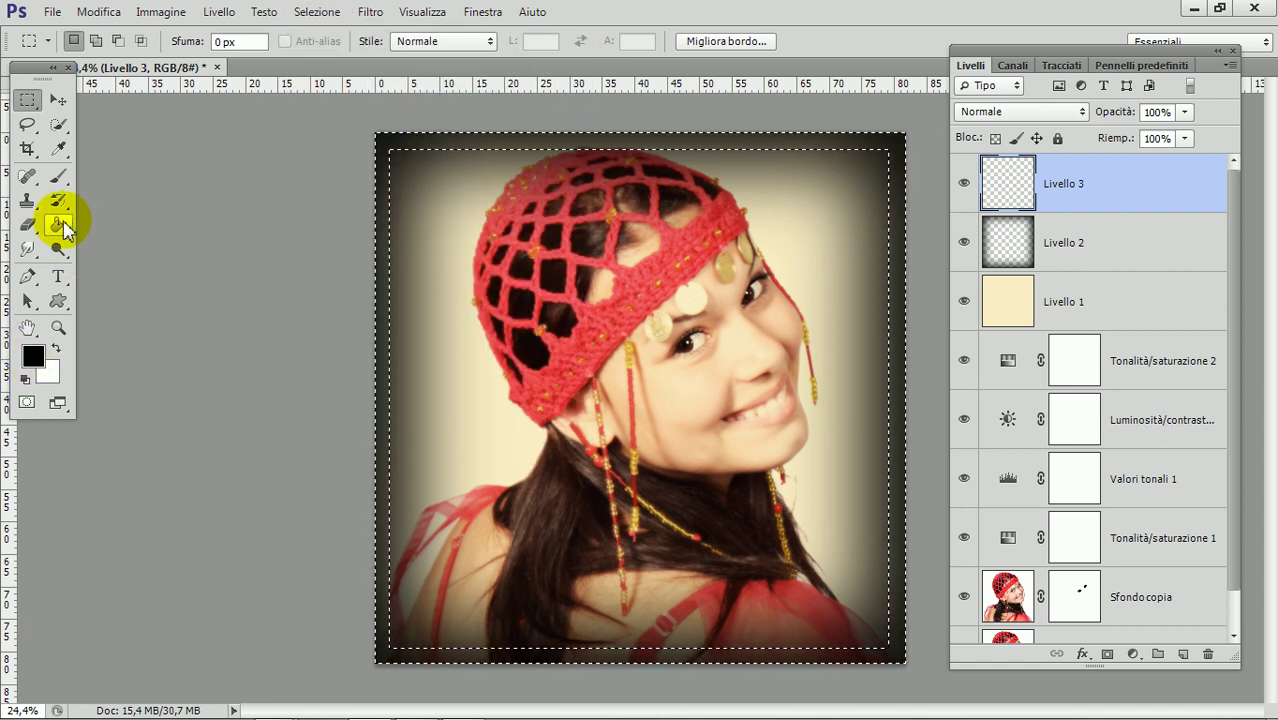
{"action": "left_click", "coordinate": [387, 150]}
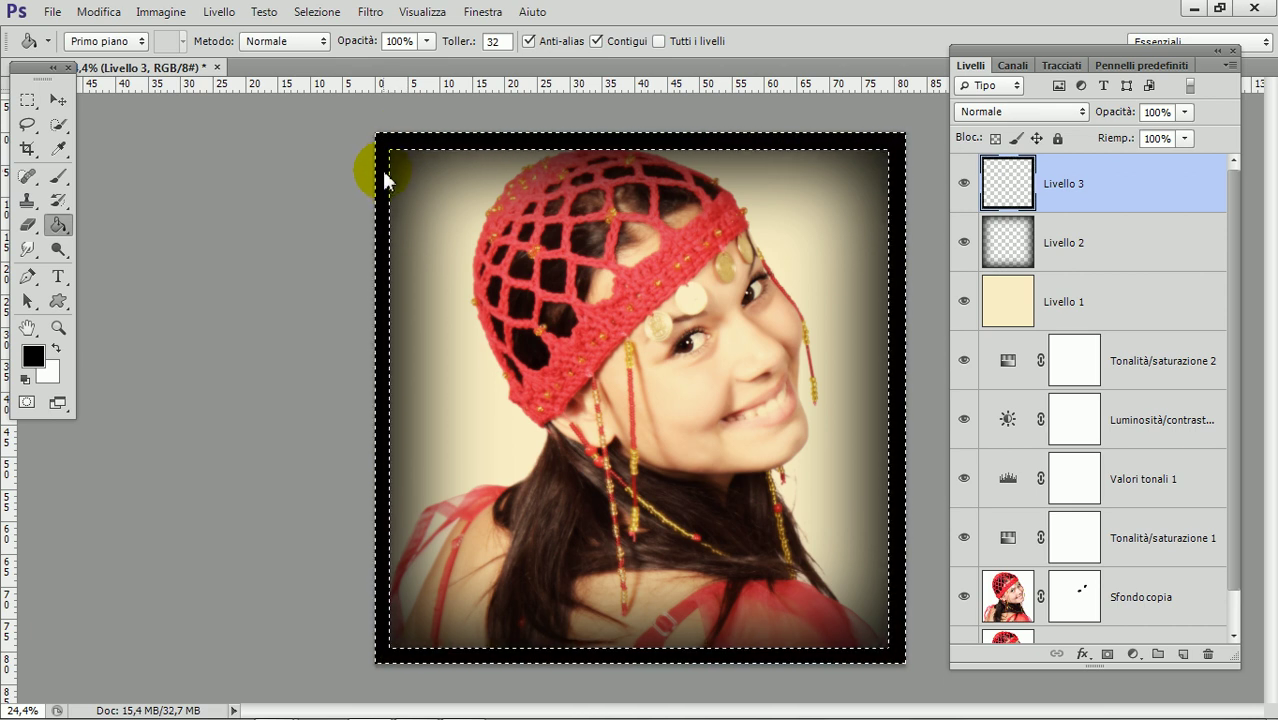
{"action": "key", "text": "ctrl+d"}
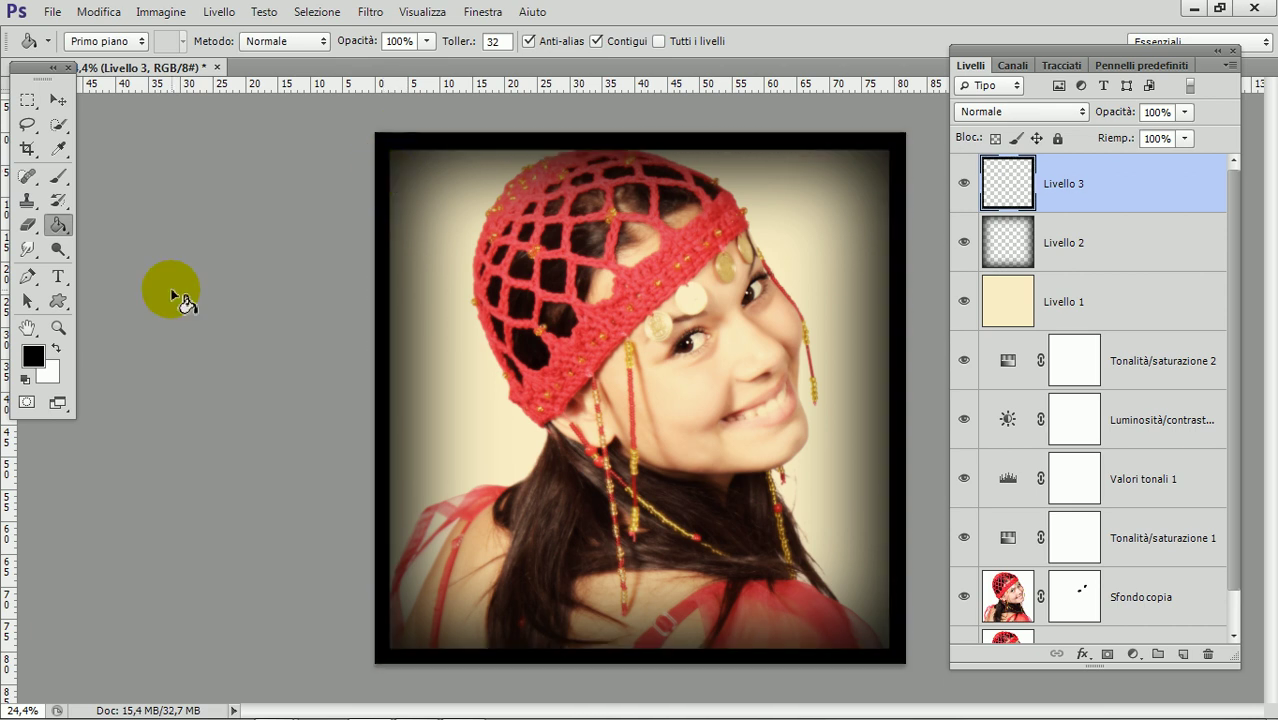